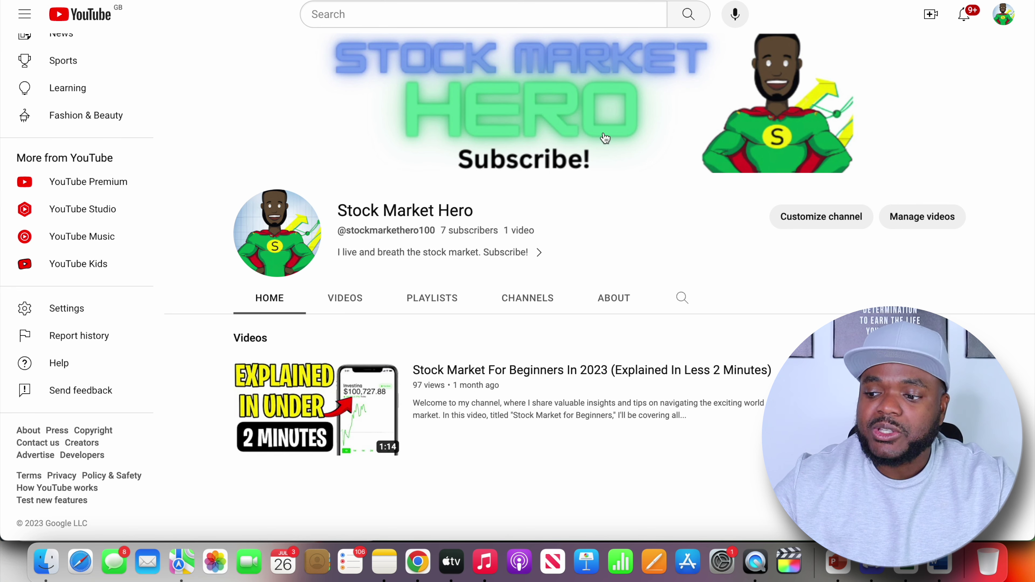
# Step: Open Google News from the search results and look over the top stories on its home page
pyautogui.moveTo(476, 416)
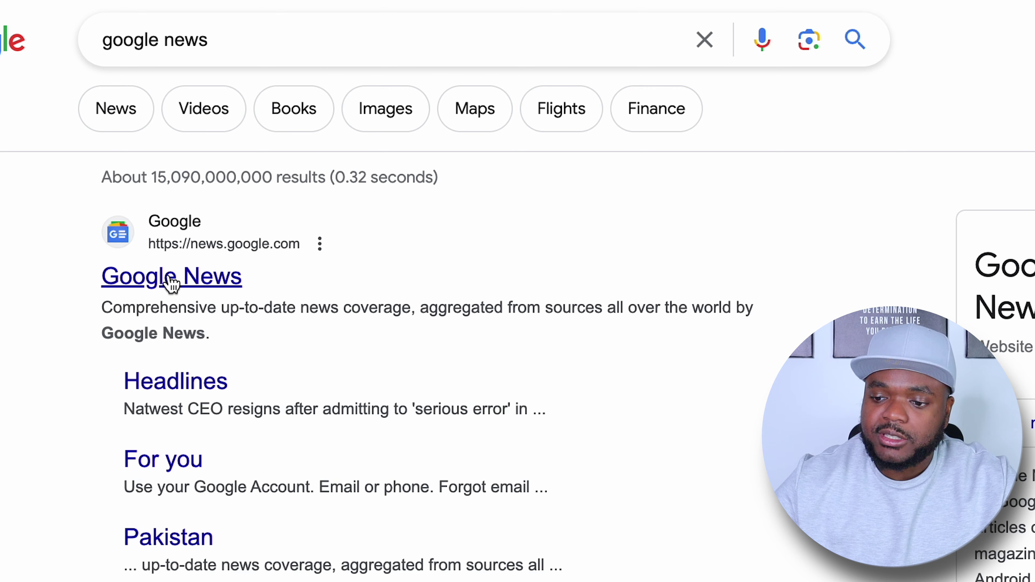
pyautogui.click(193, 279)
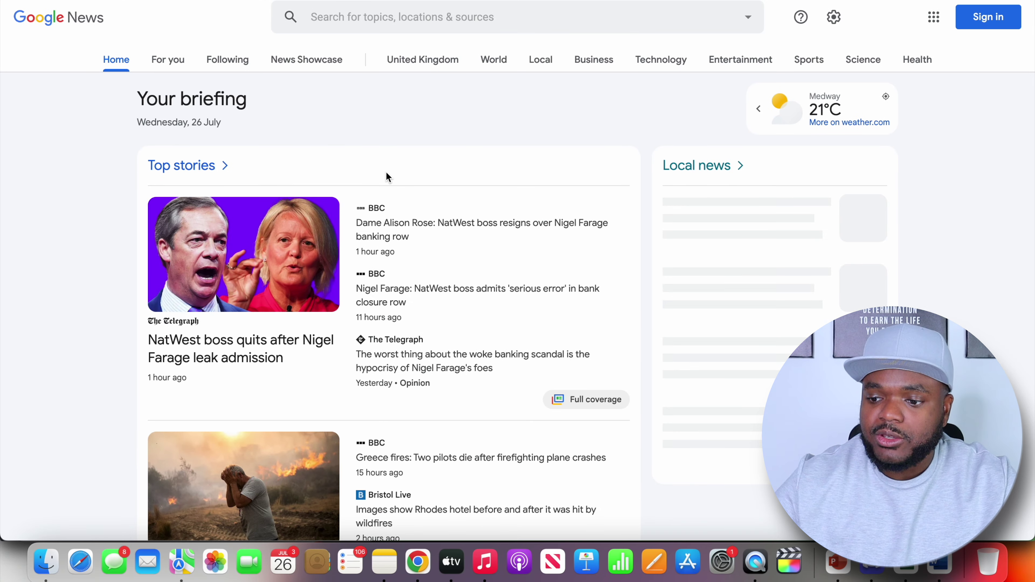
pyautogui.scroll(-6, 381, 135)
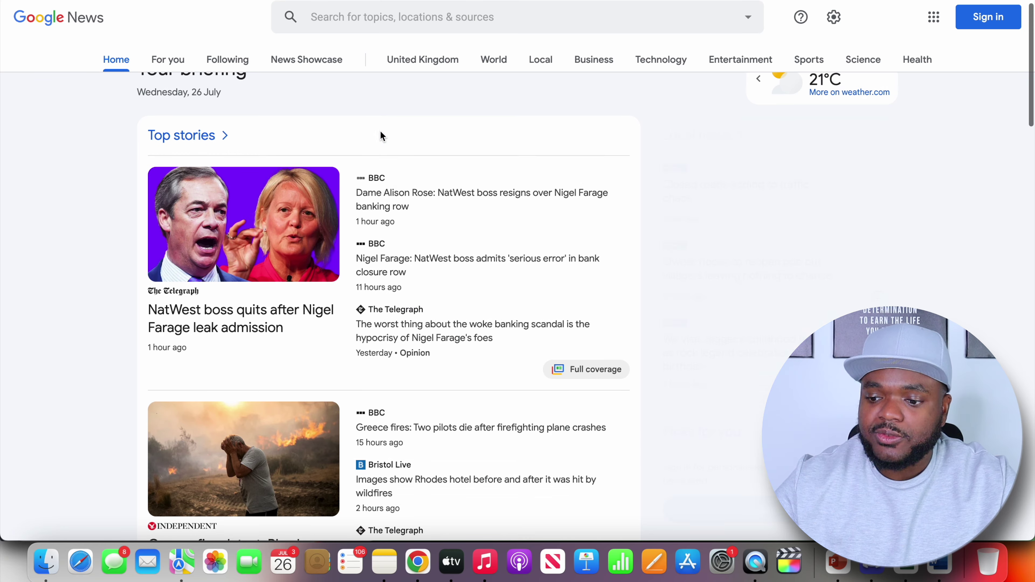
pyautogui.scroll(-5, 382, 137)
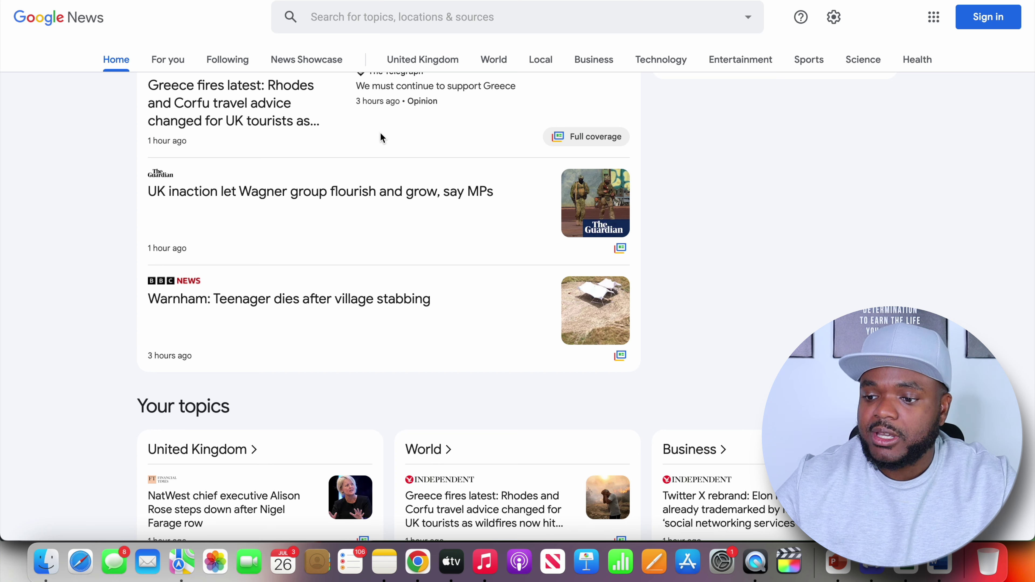
pyautogui.scroll(11, 380, 132)
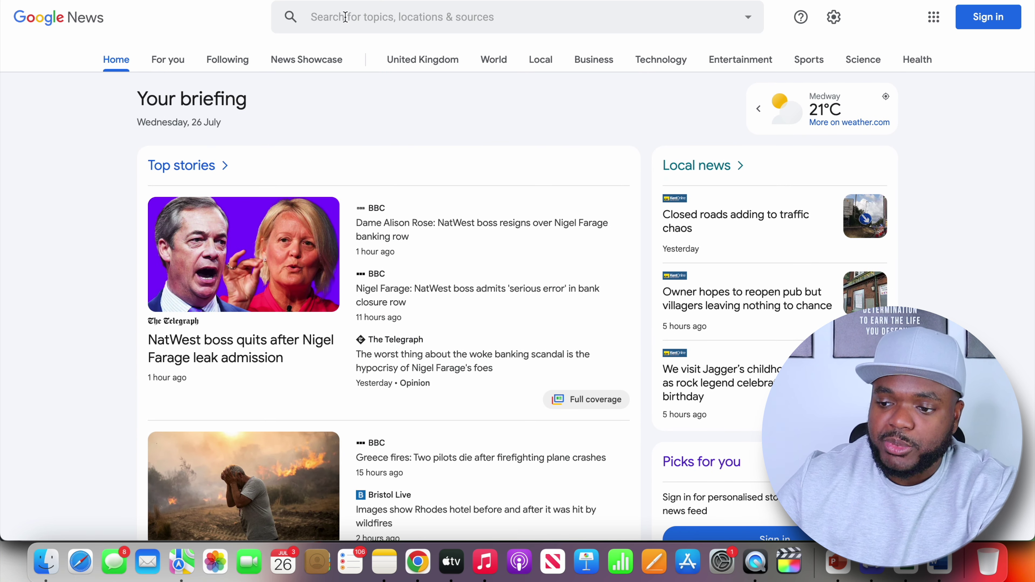
# Step: Search Google News for "stock market" and open the Stock market topic
pyautogui.click(325, 17)
pyautogui.write('stock market')
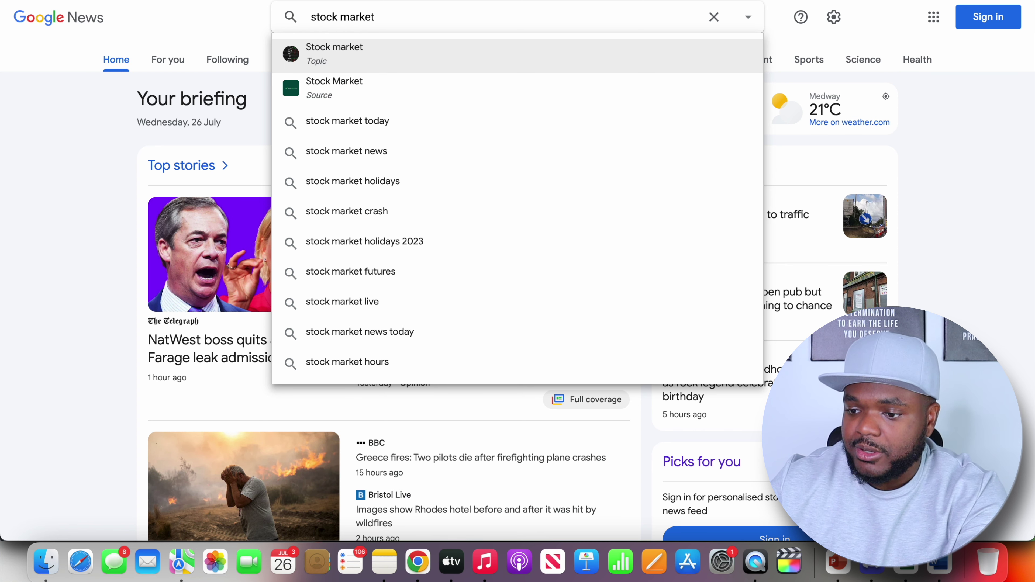
pyautogui.click(334, 53)
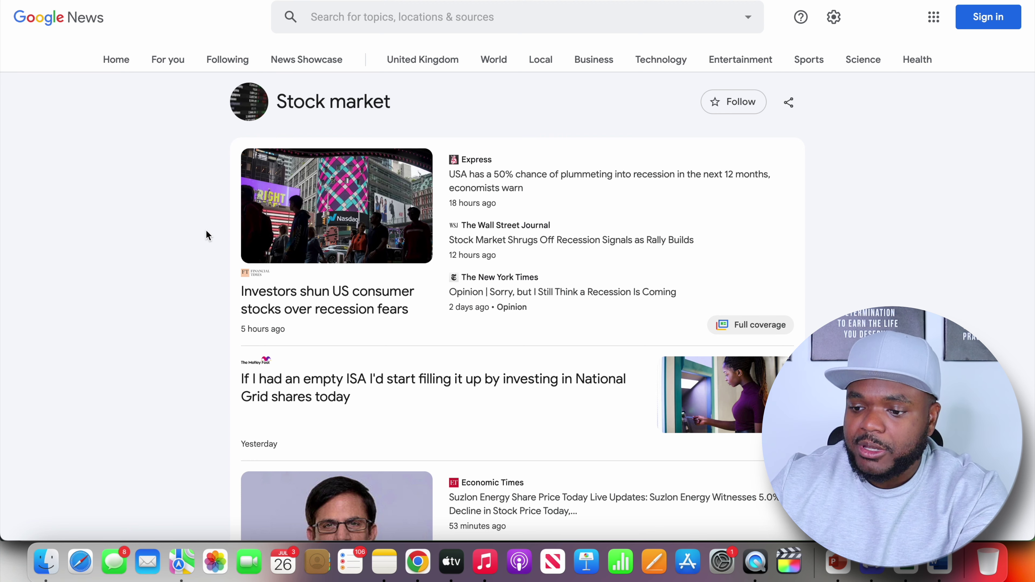
# Step: Look through the Stock market topic's headlines for an article suitable for a video
pyautogui.scroll(-10, 206, 232)
pyautogui.scroll(-2, 207, 232)
pyautogui.scroll(-11, 207, 232)
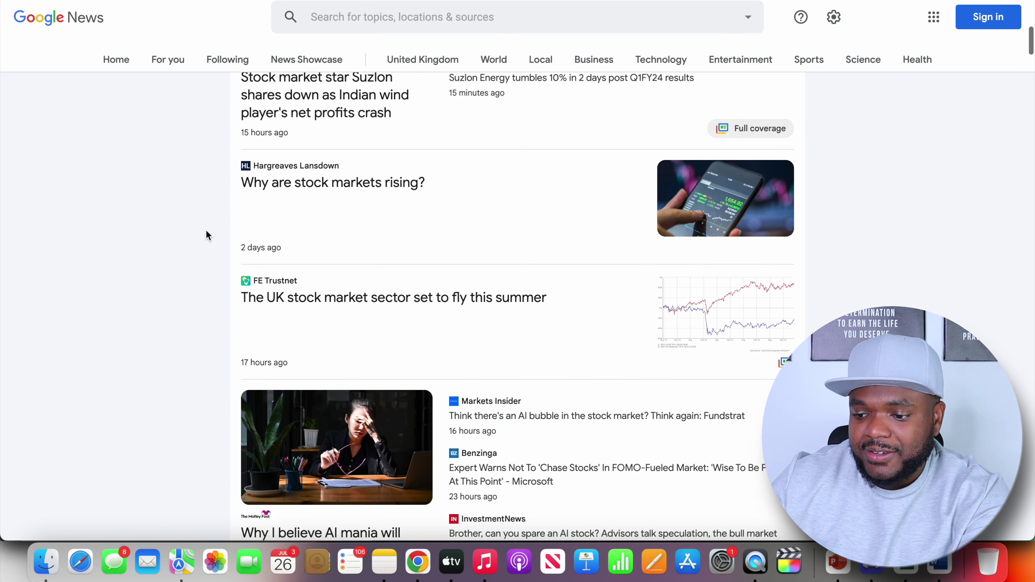
pyautogui.scroll(-9, 207, 233)
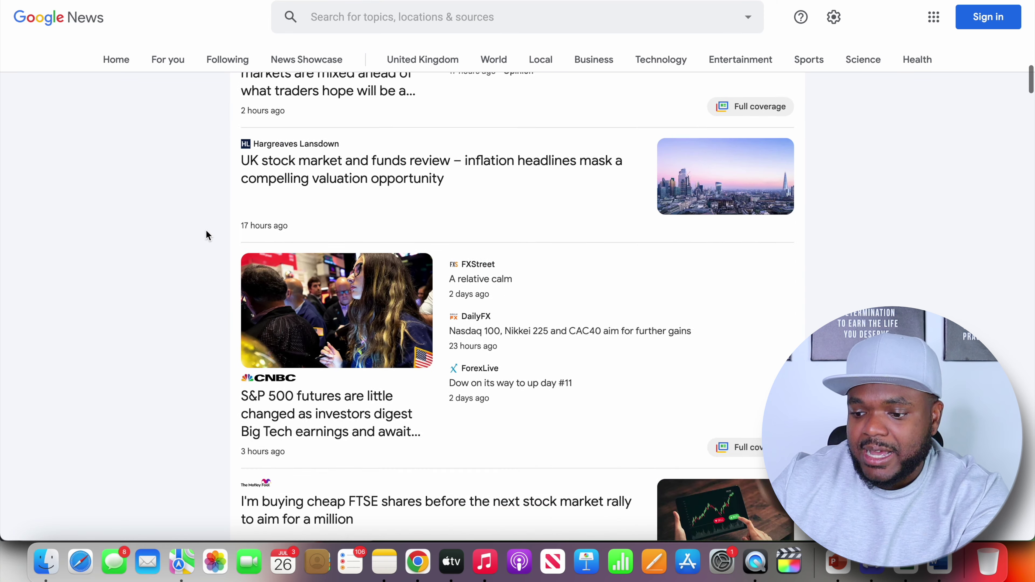
pyautogui.scroll(-3, 206, 234)
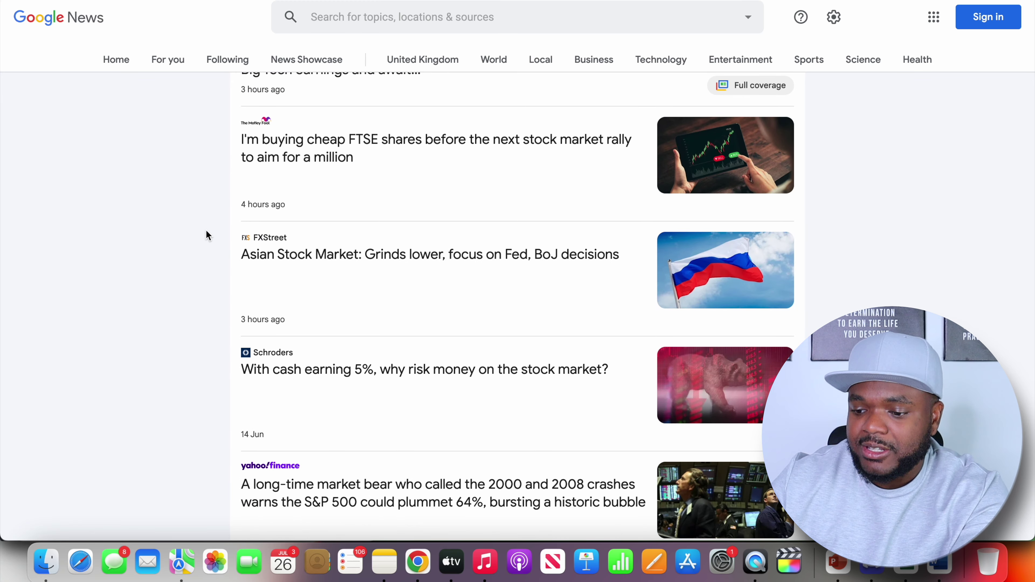
pyautogui.scroll(-3, 208, 236)
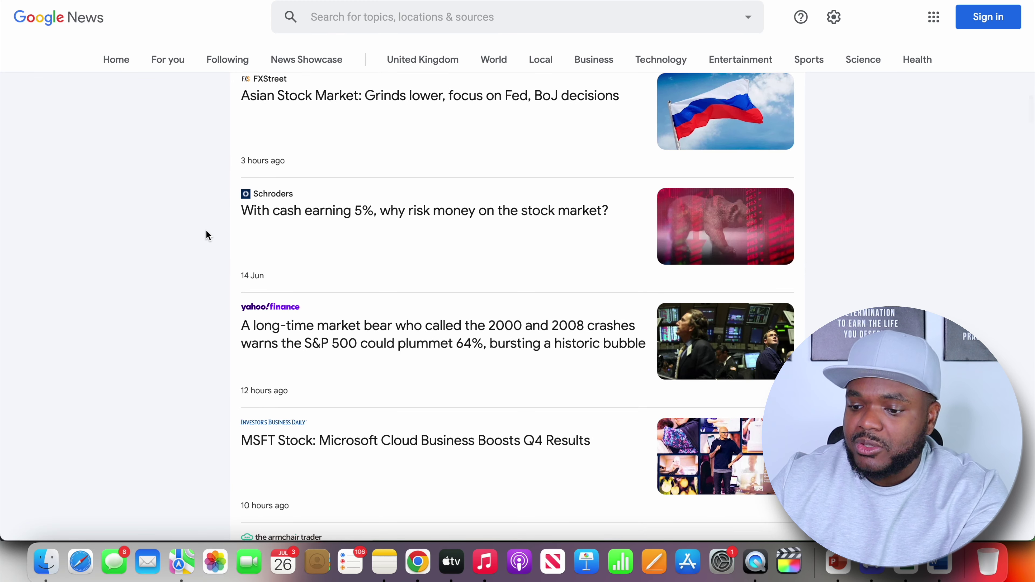
pyautogui.scroll(-7, 207, 235)
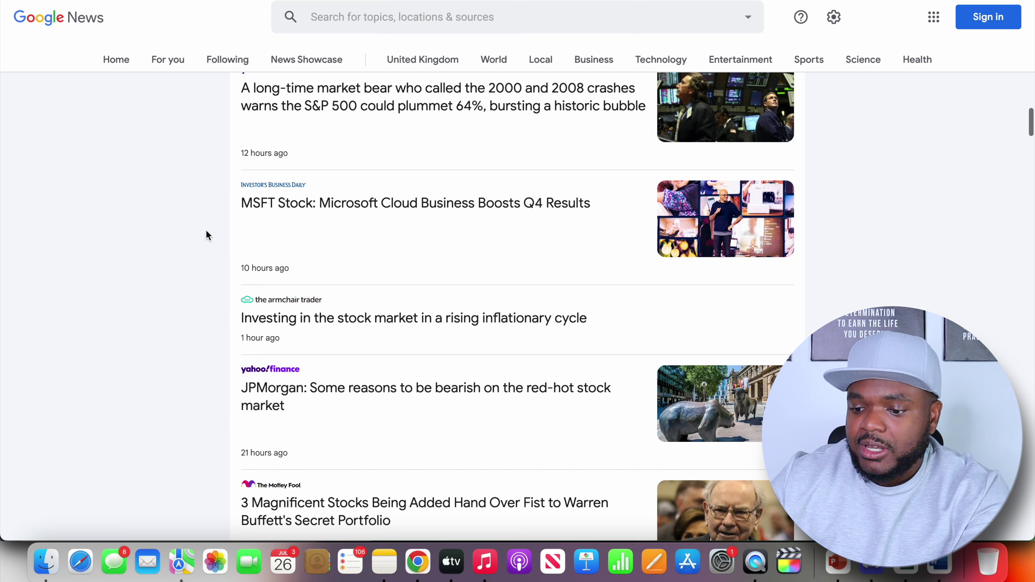
pyautogui.scroll(-14, 206, 236)
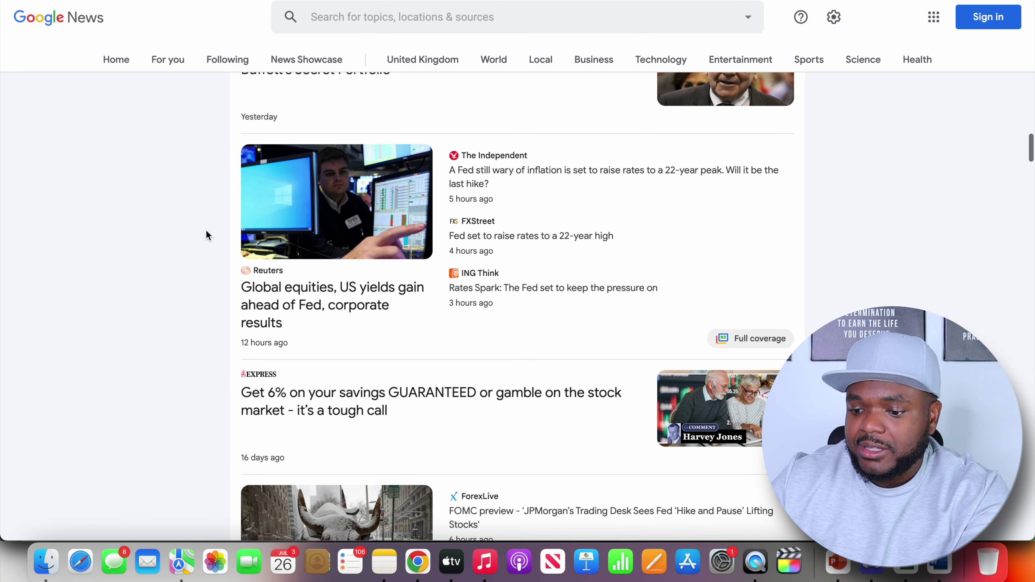
pyautogui.scroll(-5, 205, 229)
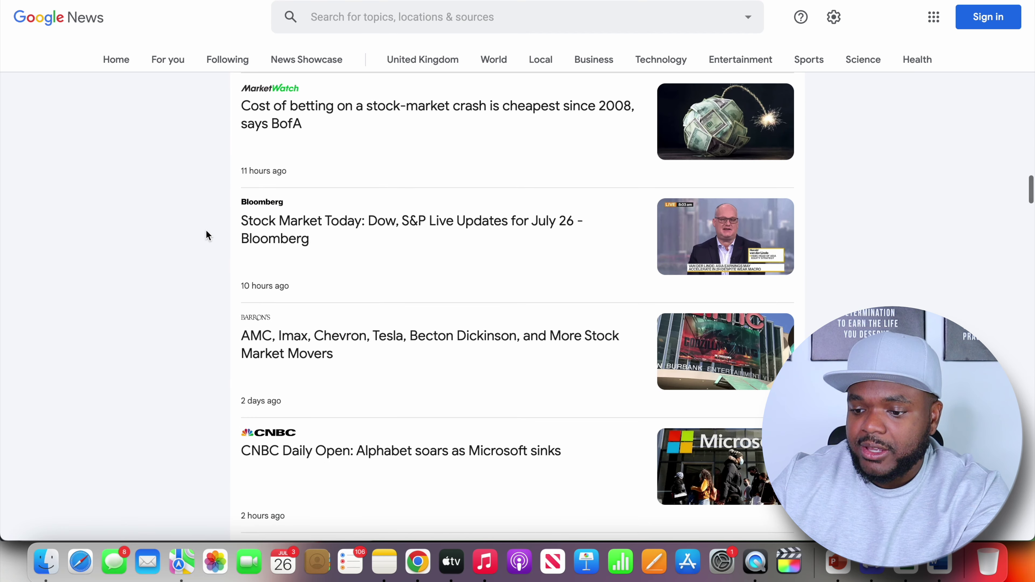
pyautogui.scroll(-5, 205, 229)
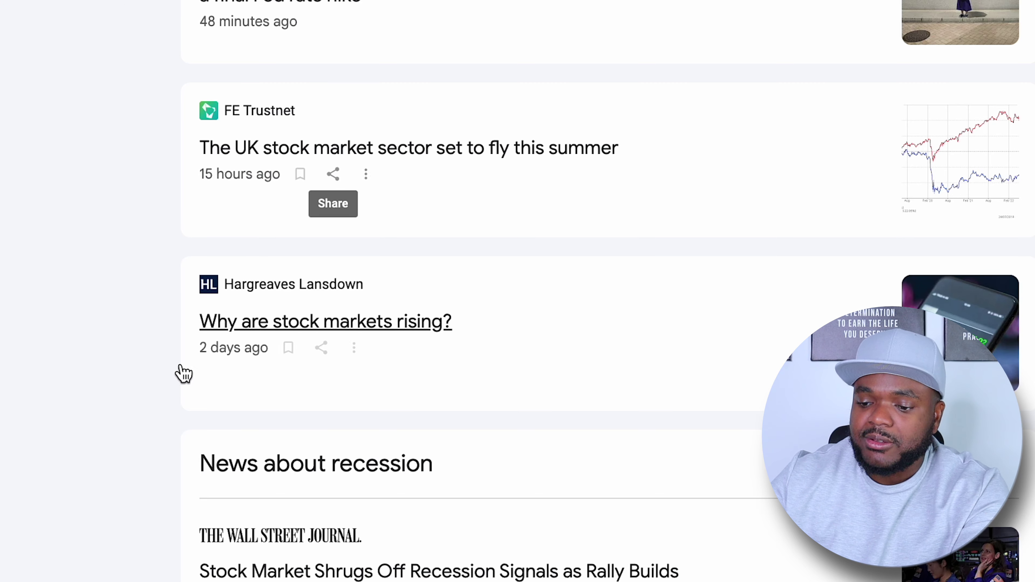
# Step: Open the Hargreaves Lansdown article "Why are stock markets rising?", skim it and copy its text
pyautogui.click(367, 326)
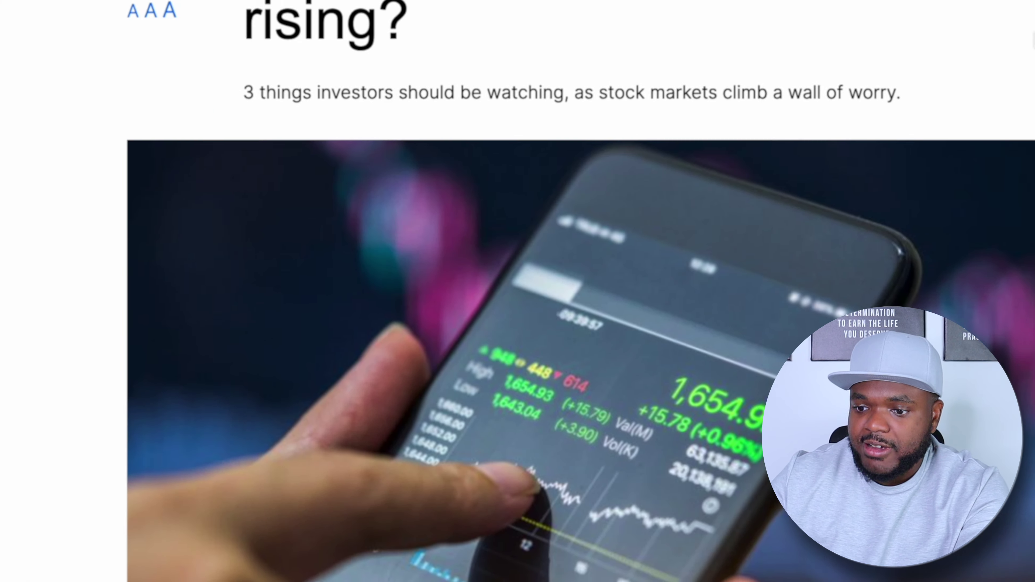
pyautogui.scroll(-5, 657, 181)
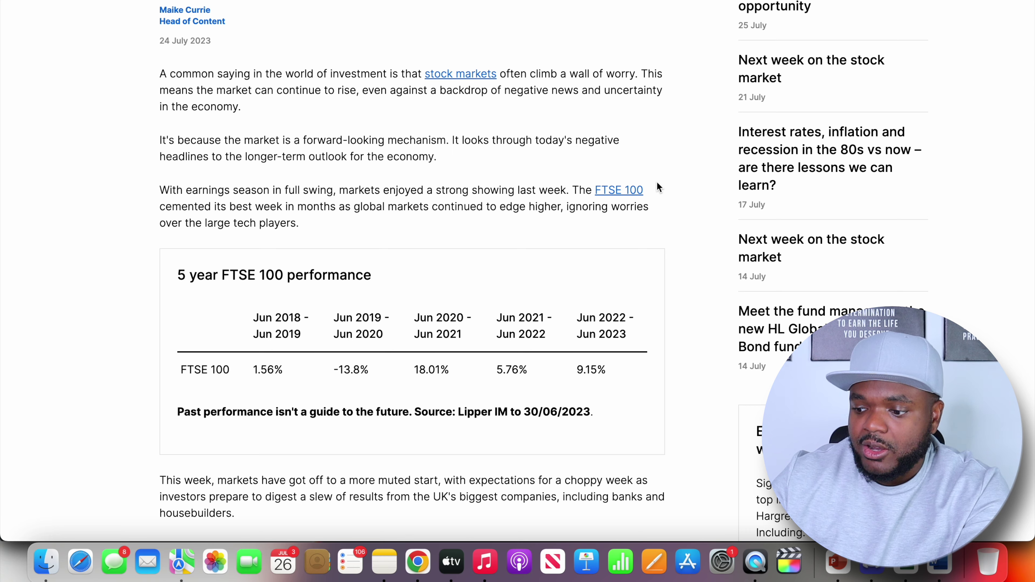
pyautogui.scroll(-10, 657, 182)
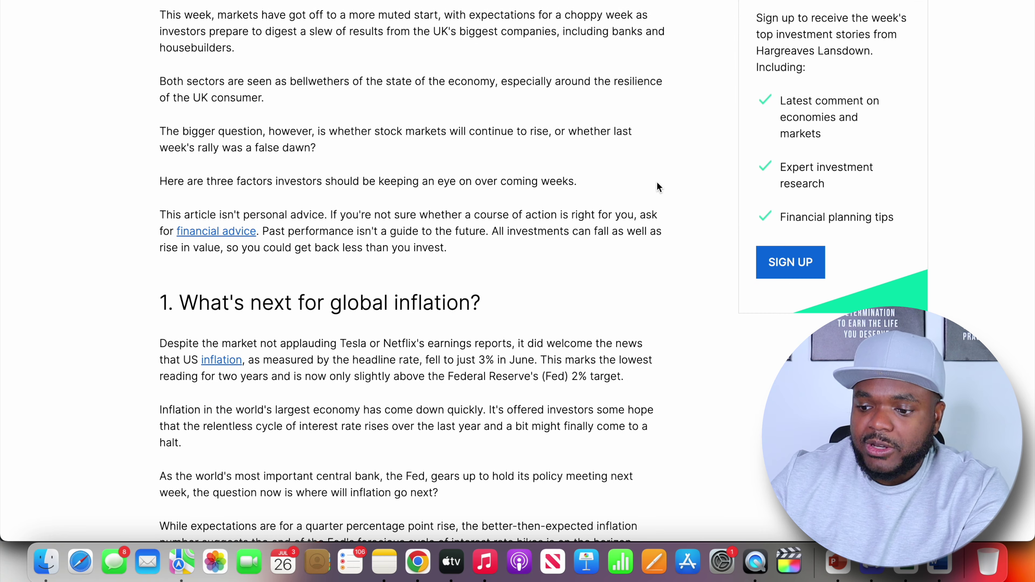
pyautogui.scroll(-11, 657, 184)
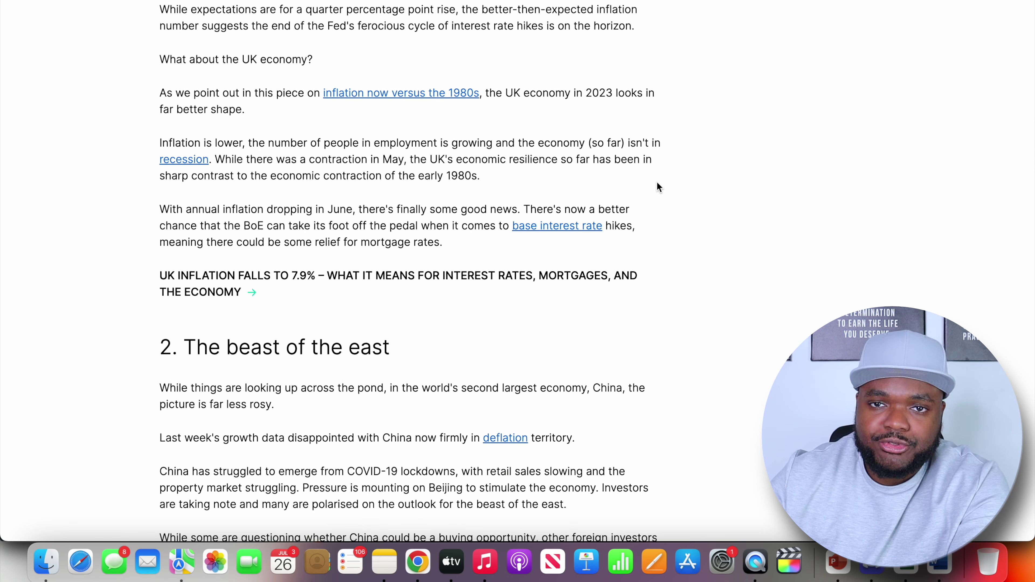
pyautogui.scroll(-5, 658, 187)
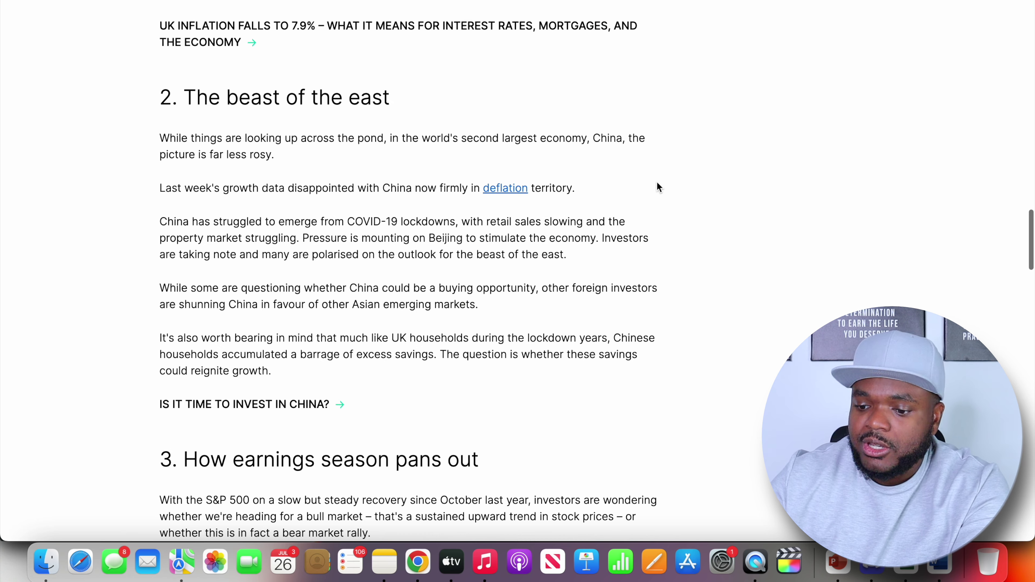
pyautogui.scroll(20, 657, 188)
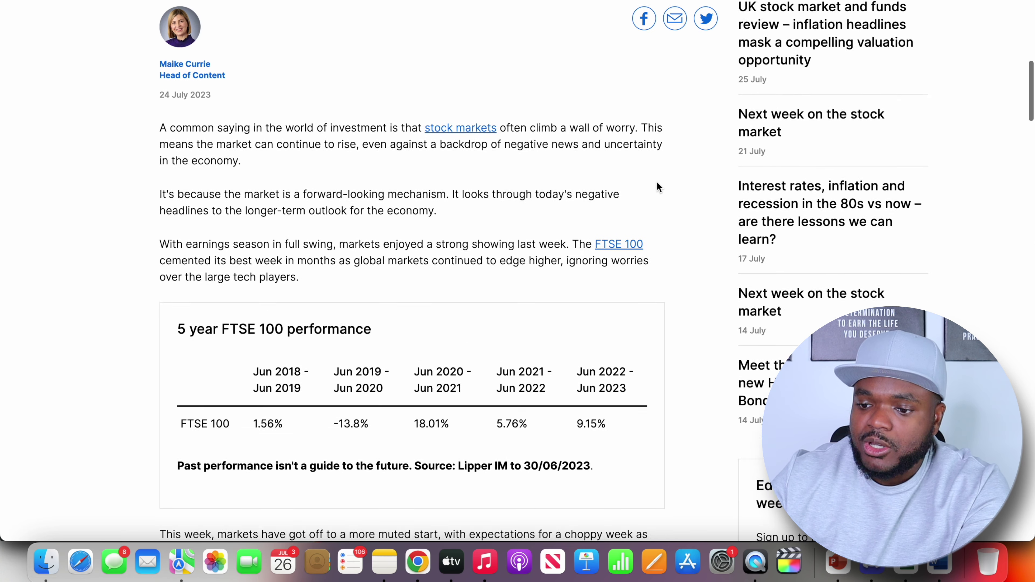
pyautogui.moveTo(162, 220); pyautogui.dragTo(293, 336)
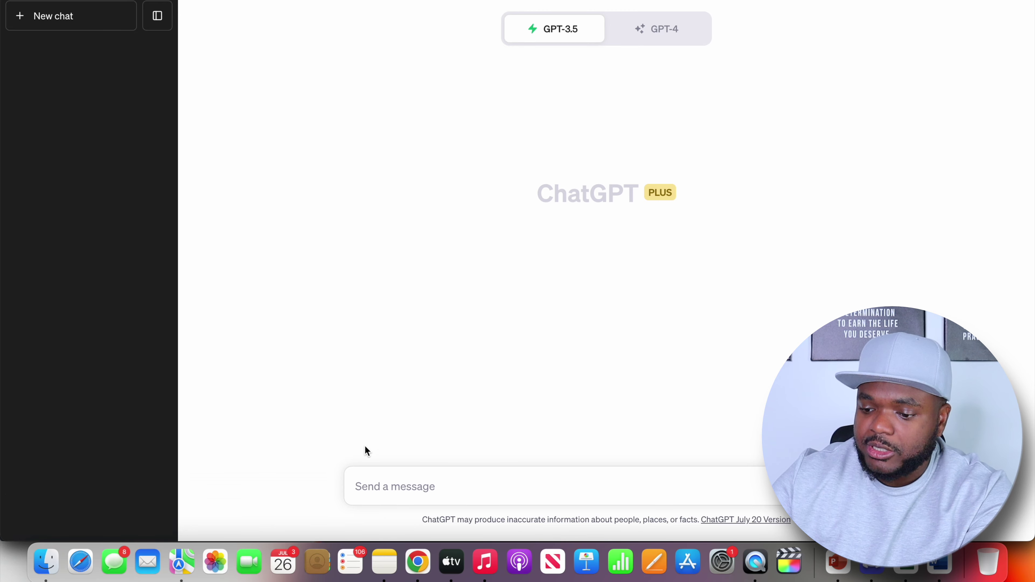
# Step: Ask ChatGPT to turn a news article on 'why the stock market is rising' into a YouTube video script with 5 main talking points
pyautogui.write("I am going to paste an article from google news about 'why the stock market is rising' can you turn the news article into a script for a youtube video (with 5 main talking points) so that I can paste the script into my text to video AI video maker?")
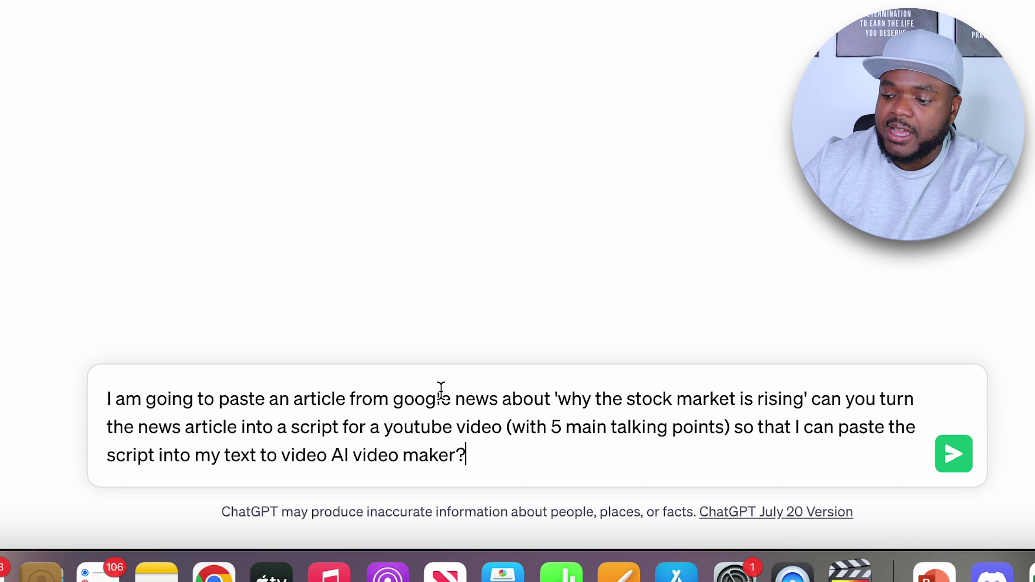
pyautogui.click(954, 460)
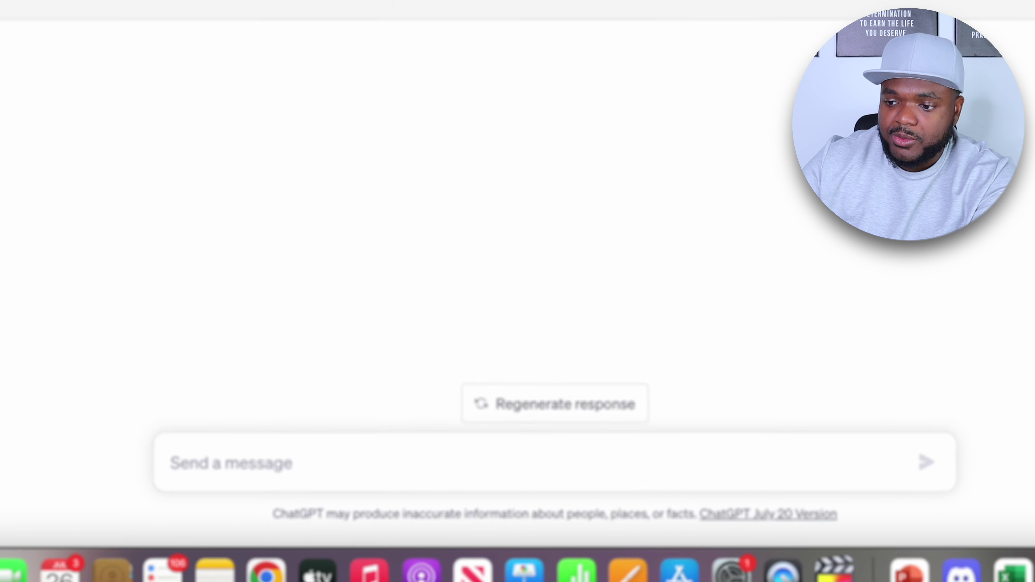
pyautogui.moveTo(381, 143); pyautogui.dragTo(427, 145)
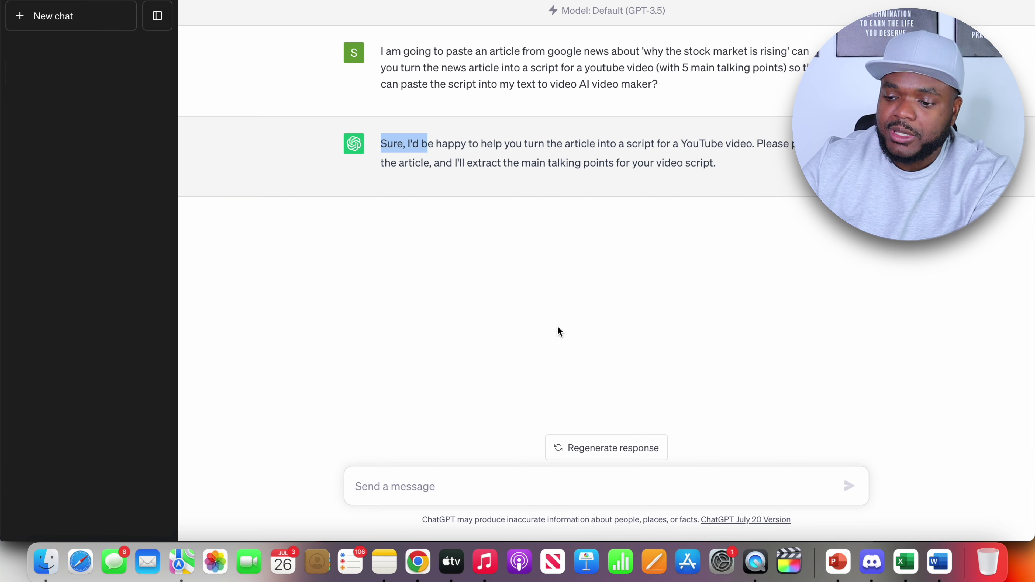
# Step: Paste the copied article text into the ChatGPT conversation, send it and read through the generated script
pyautogui.click(390, 482)
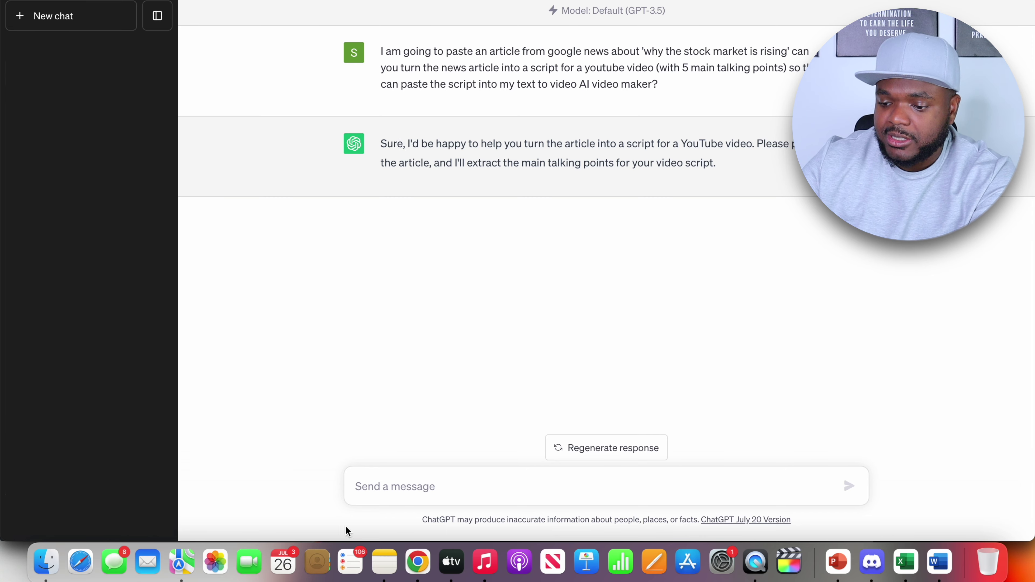
pyautogui.press('super+v')
pyautogui.scroll(10, 401, 482)
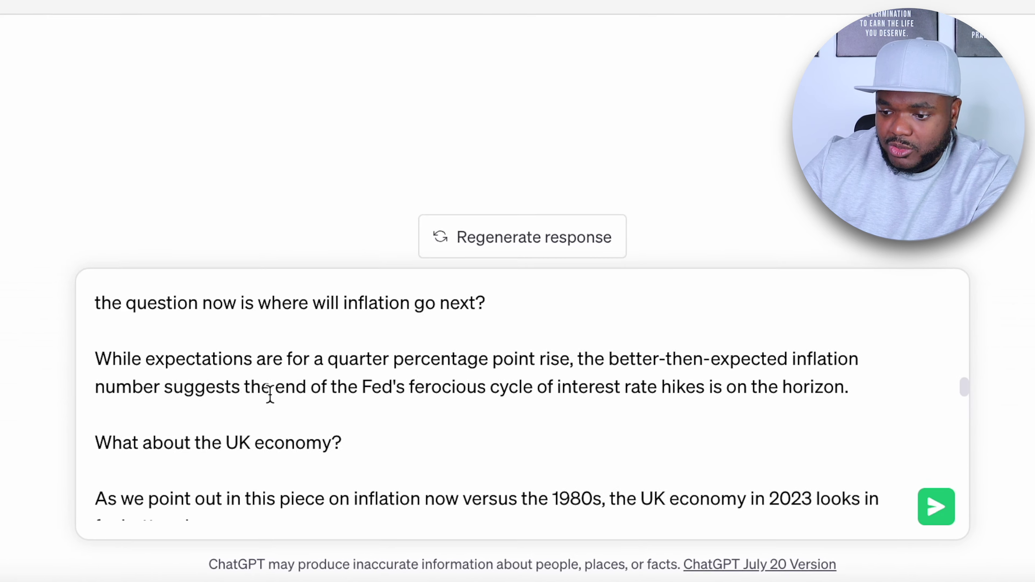
pyautogui.scroll(10, 267, 400)
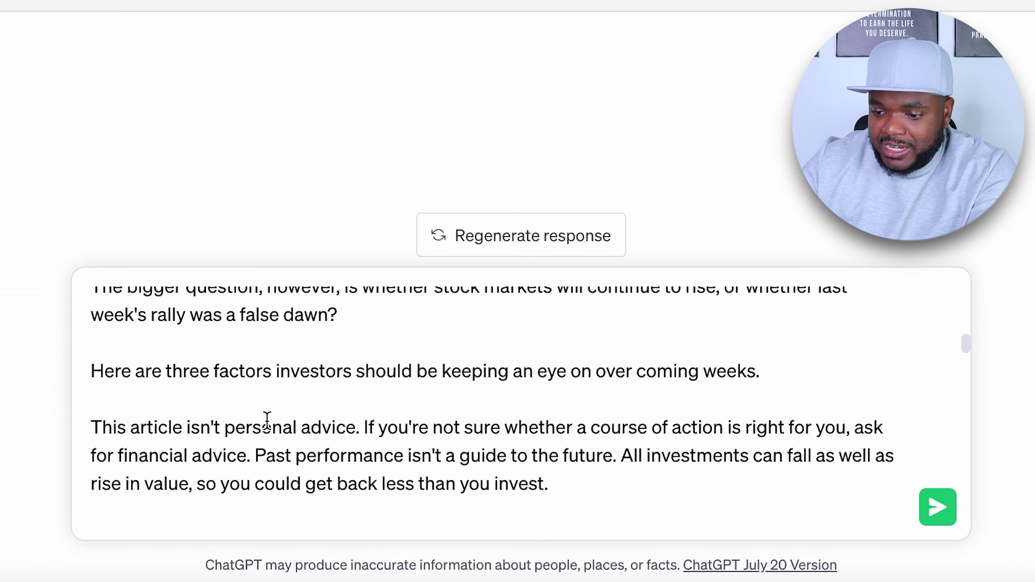
pyautogui.scroll(5, 266, 469)
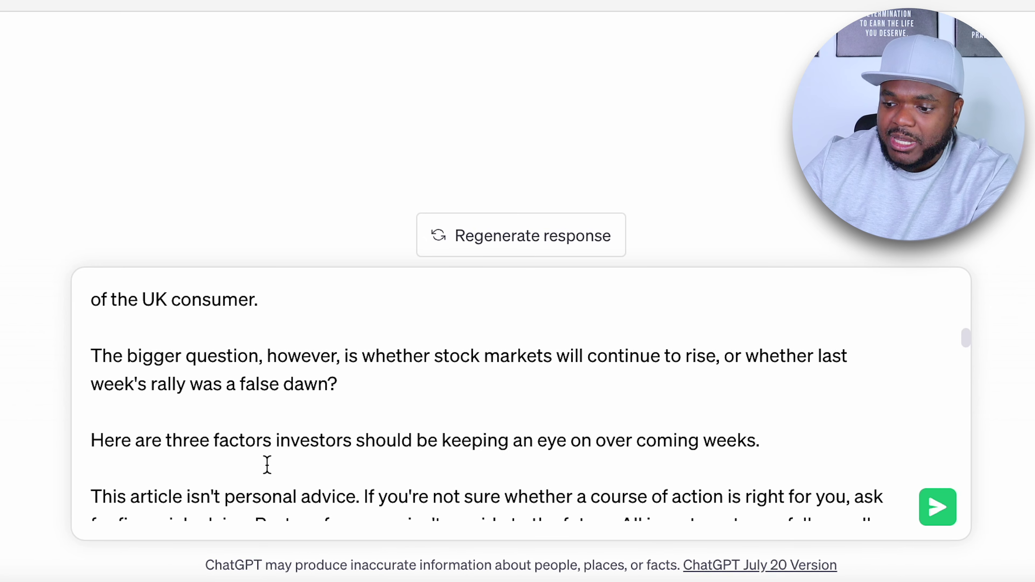
pyautogui.scroll(2, 266, 485)
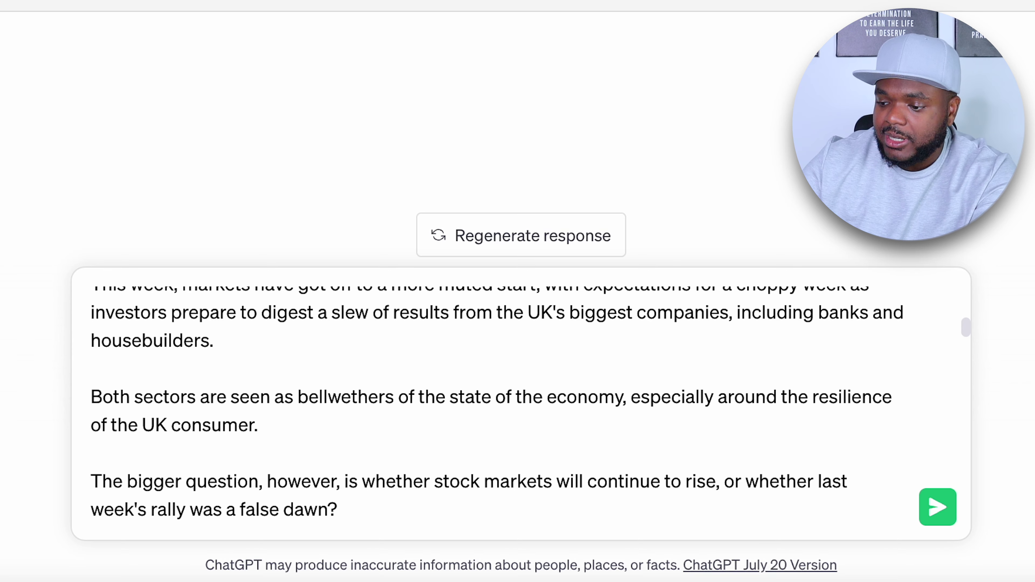
pyautogui.click(937, 508)
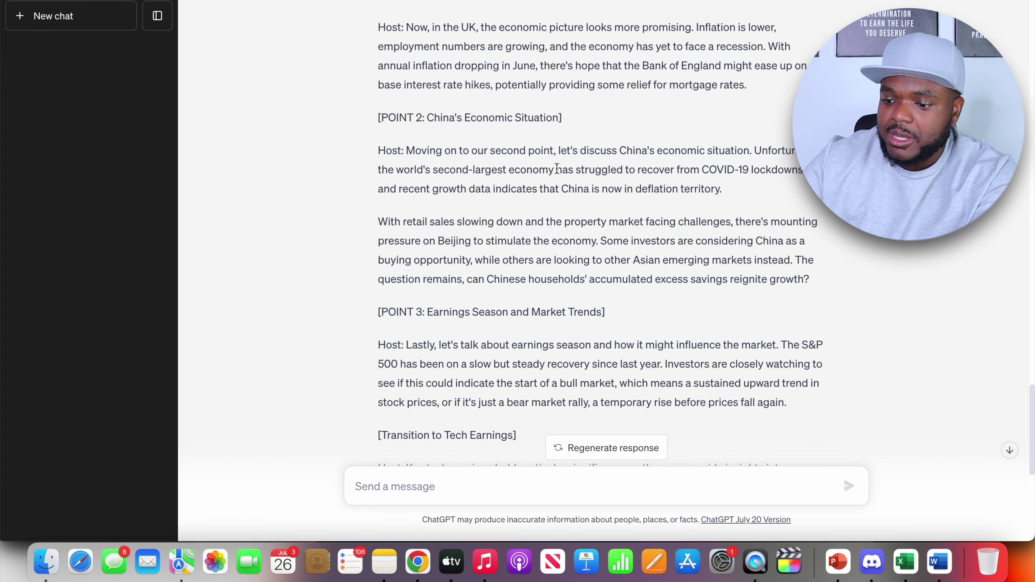
pyautogui.scroll(-5, 557, 169)
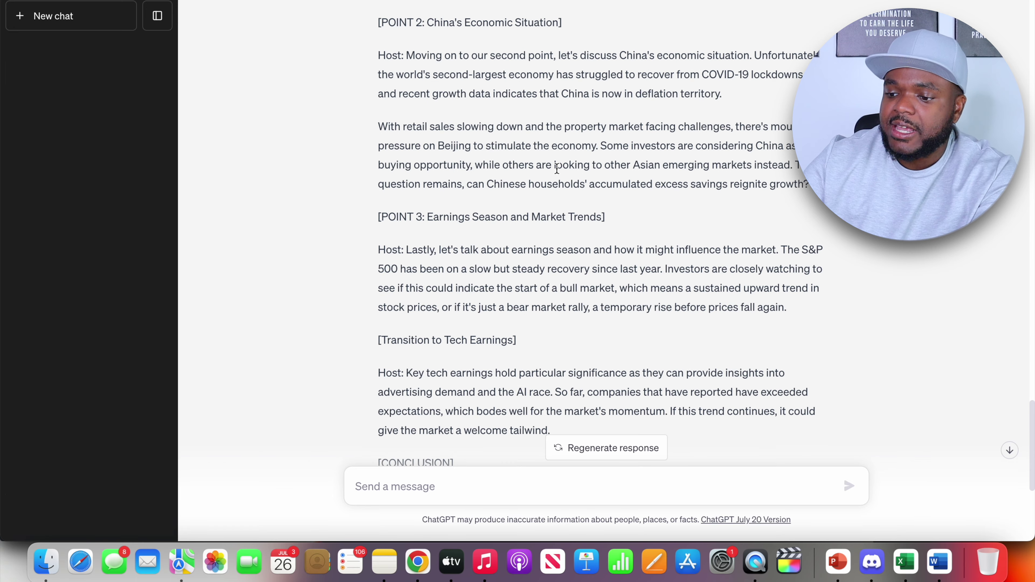
pyautogui.scroll(-1, 557, 168)
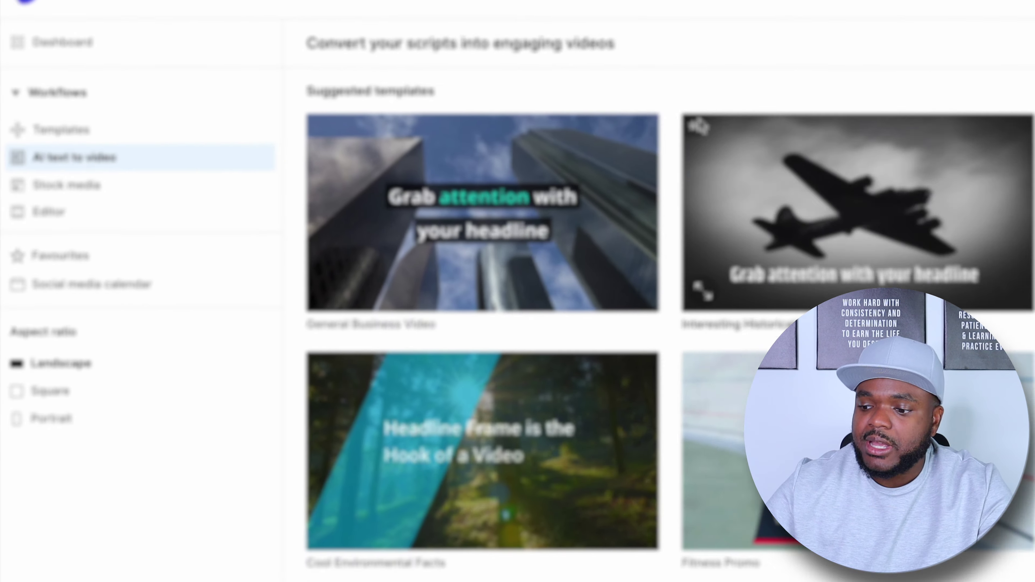
# Step: Browse the suggested AI text-to-video templates and start a project with the General Business Video template in Landscape (16:9)
pyautogui.scroll(-5, 860, 138)
pyautogui.scroll(-6, 506, 113)
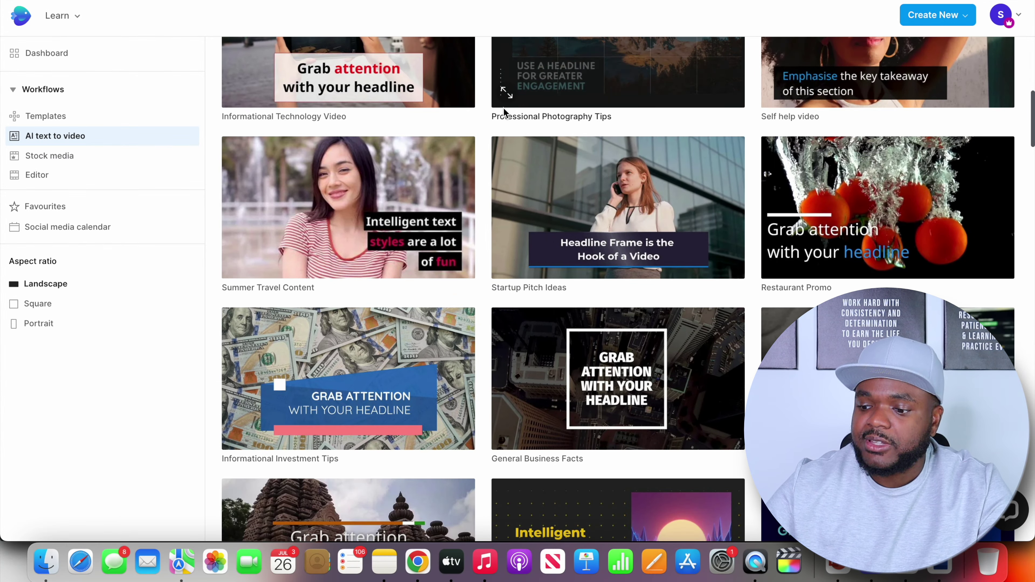
pyautogui.scroll(-8, 504, 109)
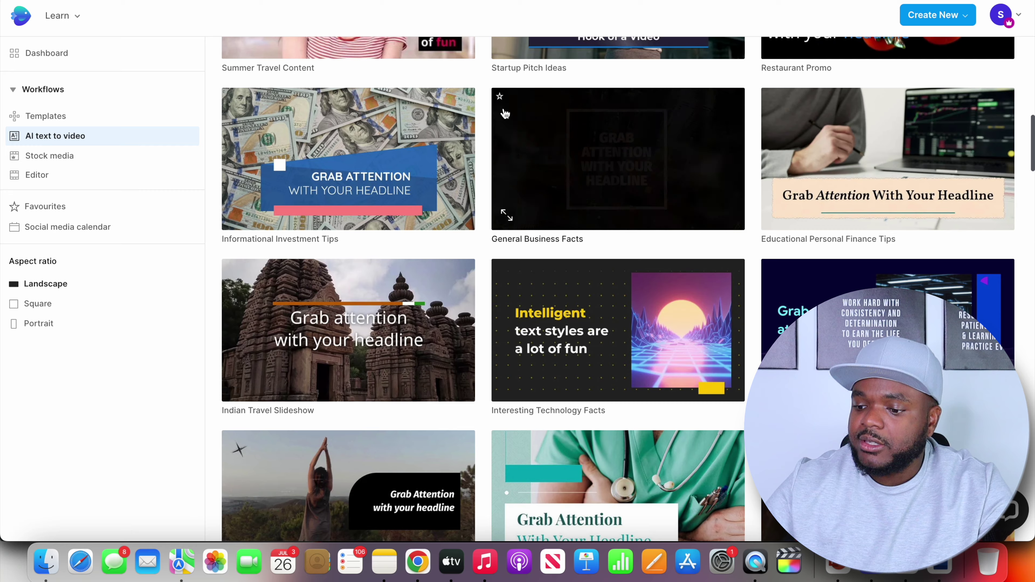
pyautogui.scroll(20, 504, 108)
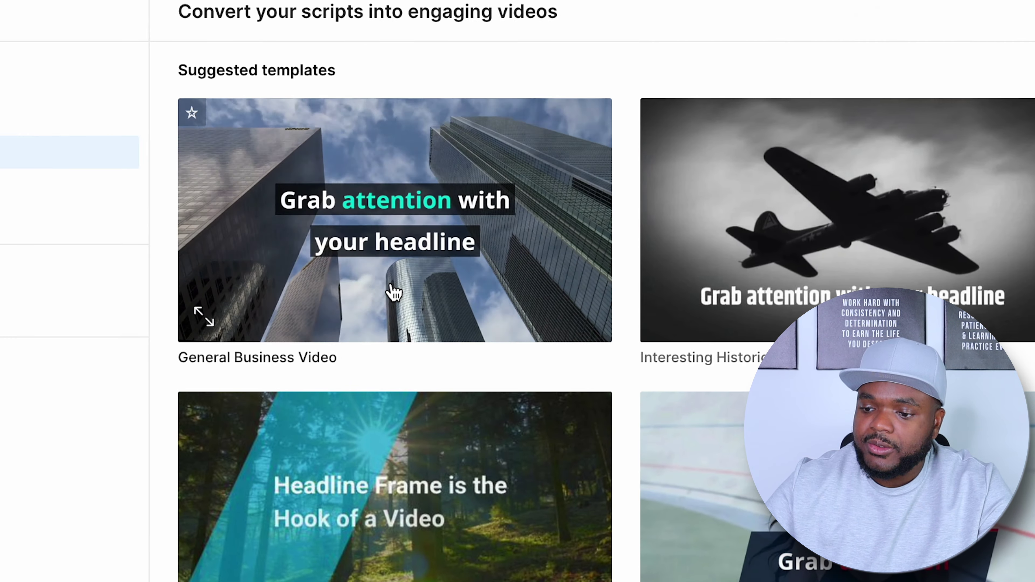
pyautogui.click(392, 291)
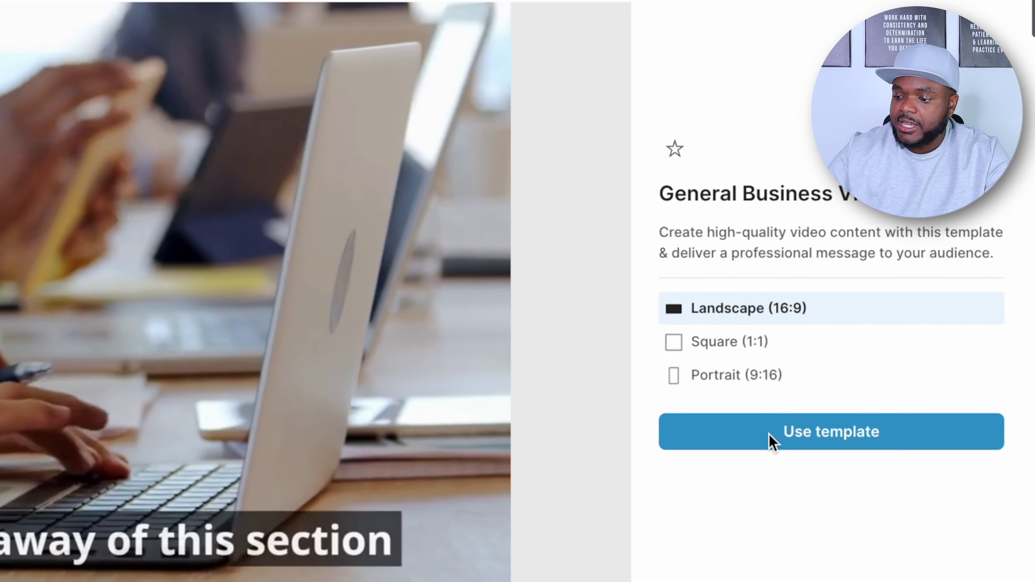
pyautogui.click(874, 343)
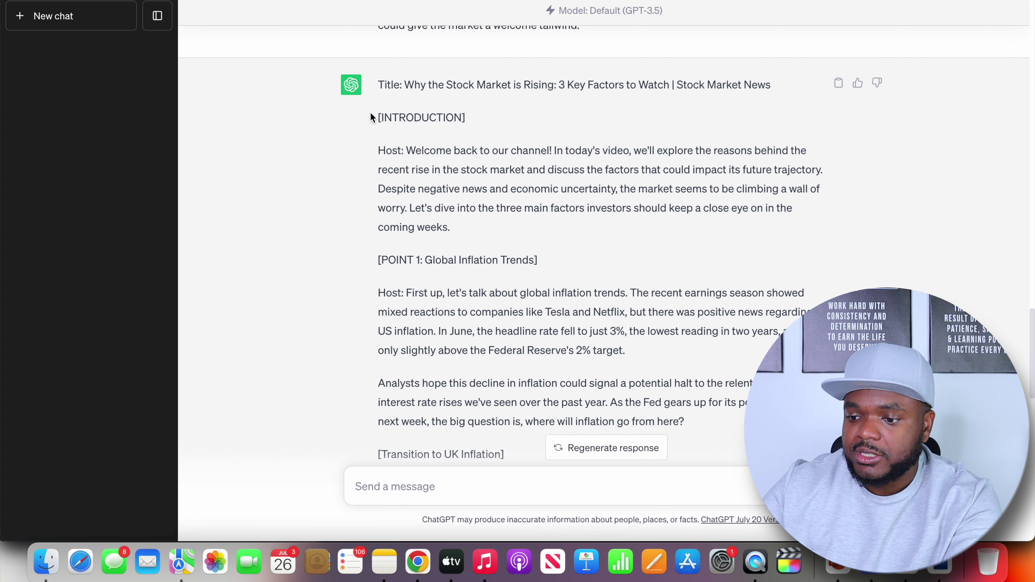
# Step: Copy the generated script from ChatGPT starting at INTRODUCTION, paste it into the video project's script field and strip that heading's brackets
pyautogui.moveTo(377, 118); pyautogui.dragTo(542, 382)
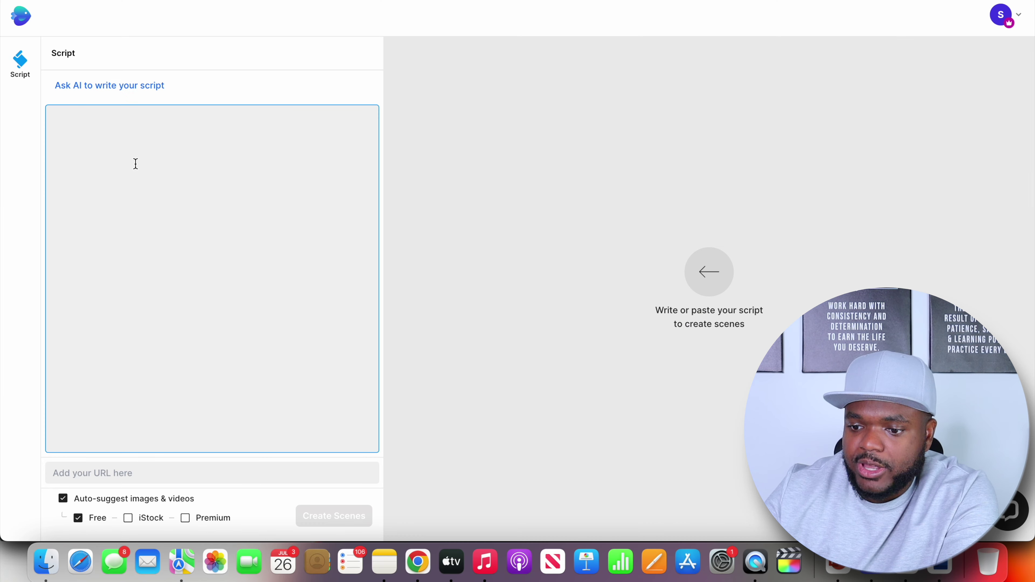
pyautogui.press('super+v')
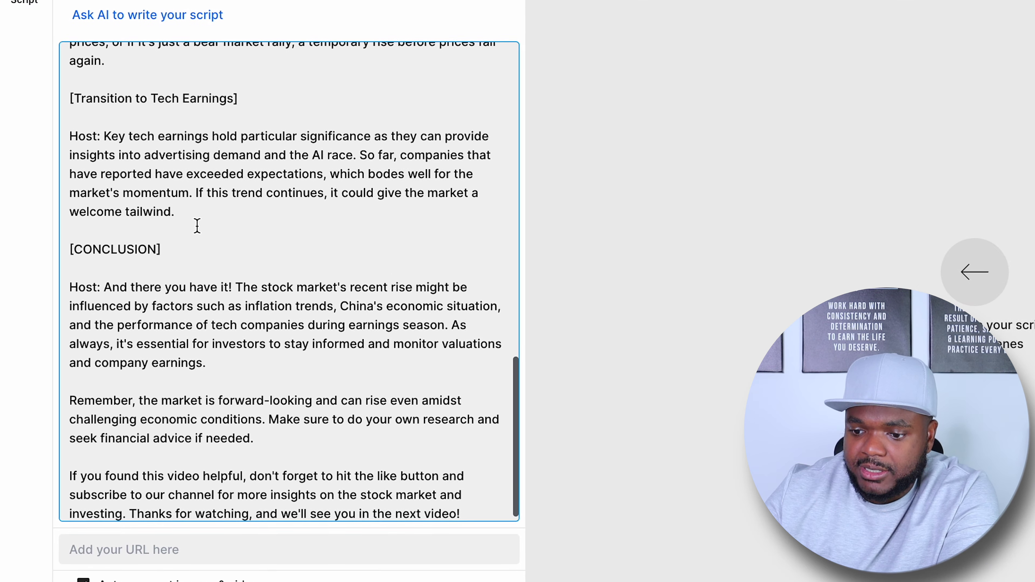
pyautogui.scroll(15, 145, 237)
pyautogui.click(196, 54)
pyautogui.press('BackSpace')
pyautogui.press('super+Left')
pyautogui.press('Delete')
# Step: Reduce the first point's heading to "Global Inflation Trends" without brackets or "POINT 1:", and delete "Host:" from the introduction paragraph
pyautogui.click(74, 226)
pyautogui.press('BackSpace')
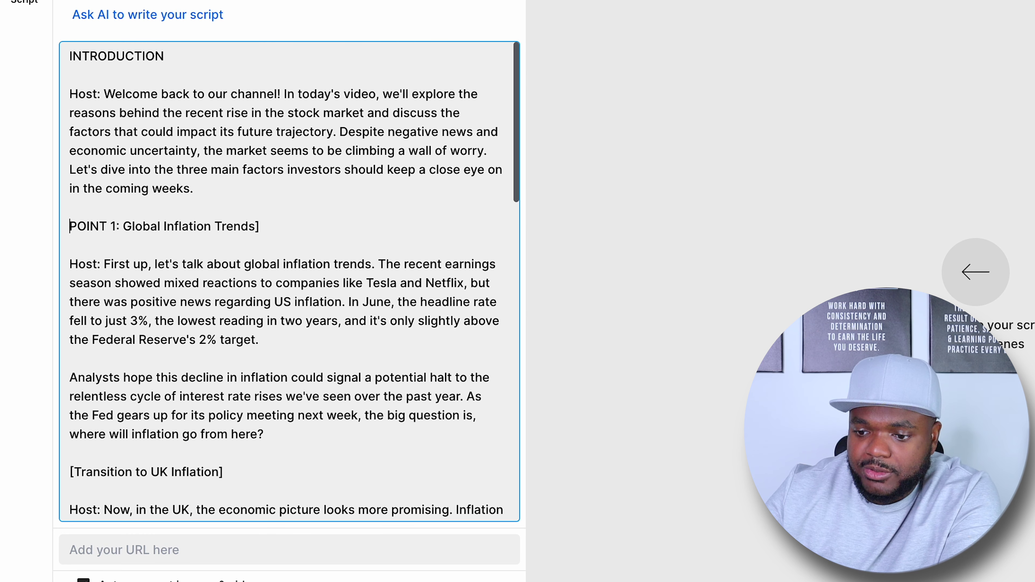
pyautogui.moveTo(126, 226); pyautogui.dragTo(68, 226)
pyautogui.press('BackSpace')
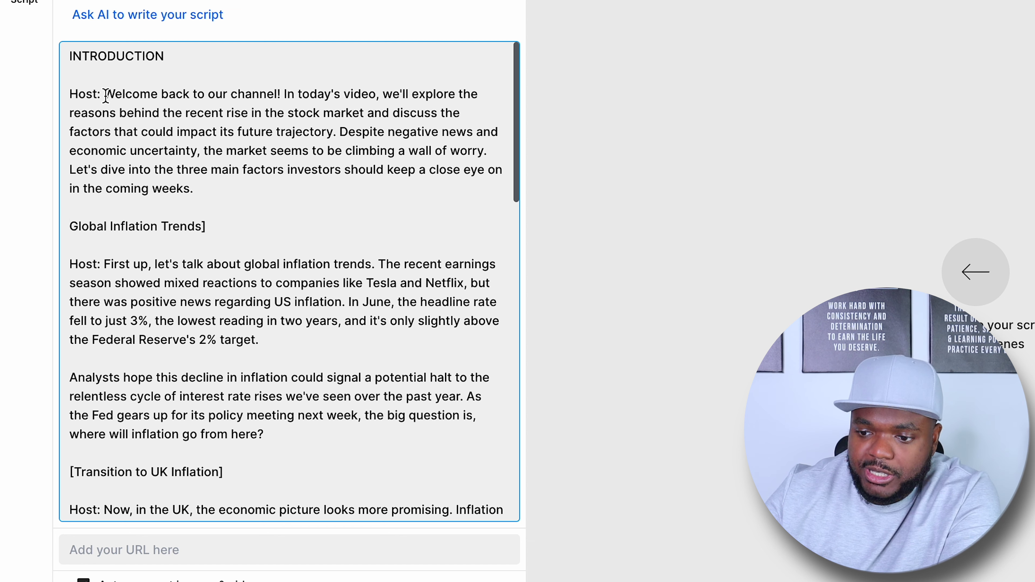
pyautogui.moveTo(105, 94); pyautogui.dragTo(69, 93)
pyautogui.press('BackSpace')
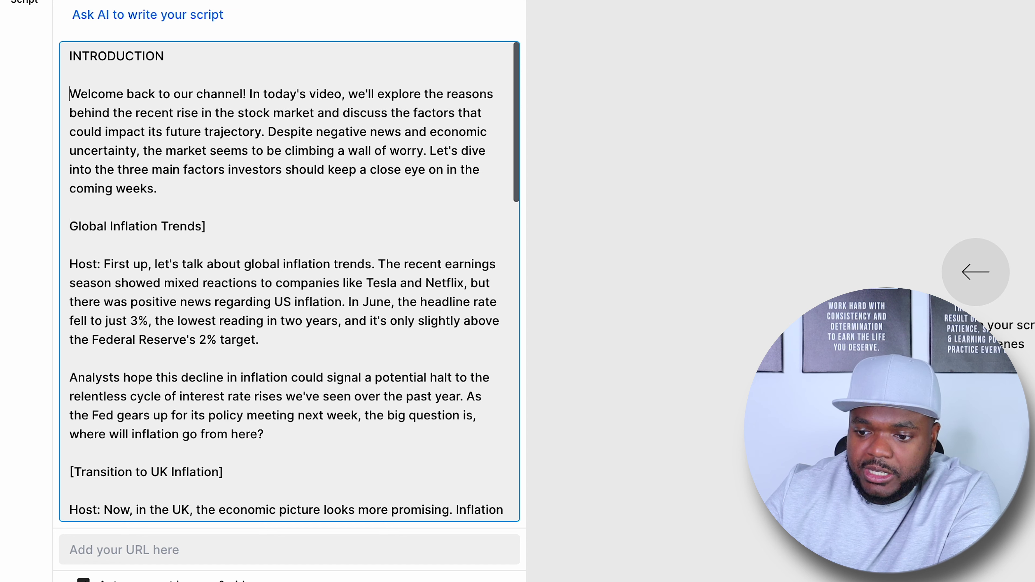
pyautogui.press('BackSpace')
# Step: Remove the brackets around the "Transition to UK Inflation" heading and create the scenes from the cleaned script with free auto-suggested media
pyautogui.click(223, 472)
pyautogui.press('BackSpace')
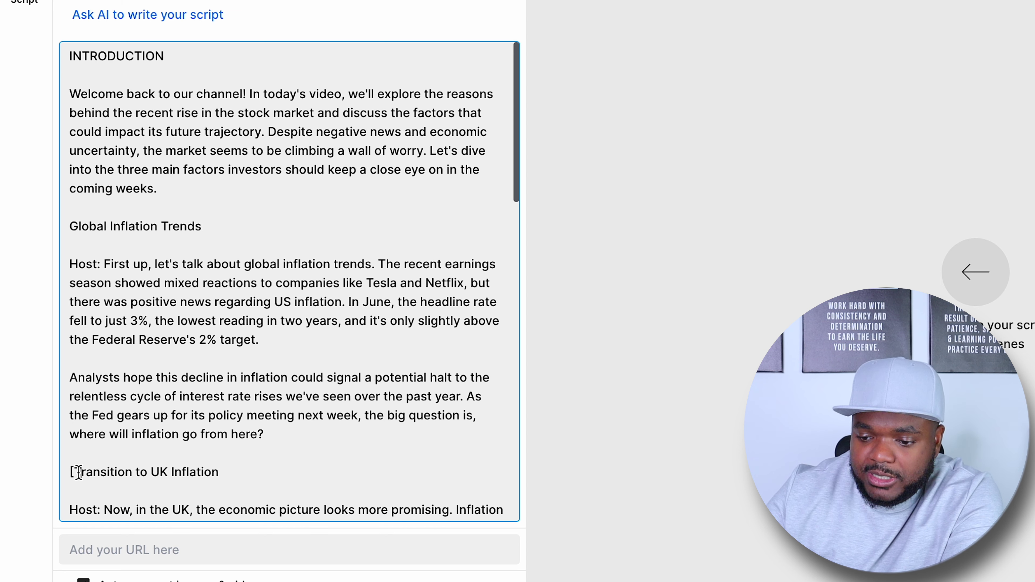
pyautogui.click(74, 472)
pyautogui.press('BackSpace')
pyautogui.scroll(-5, 144, 347)
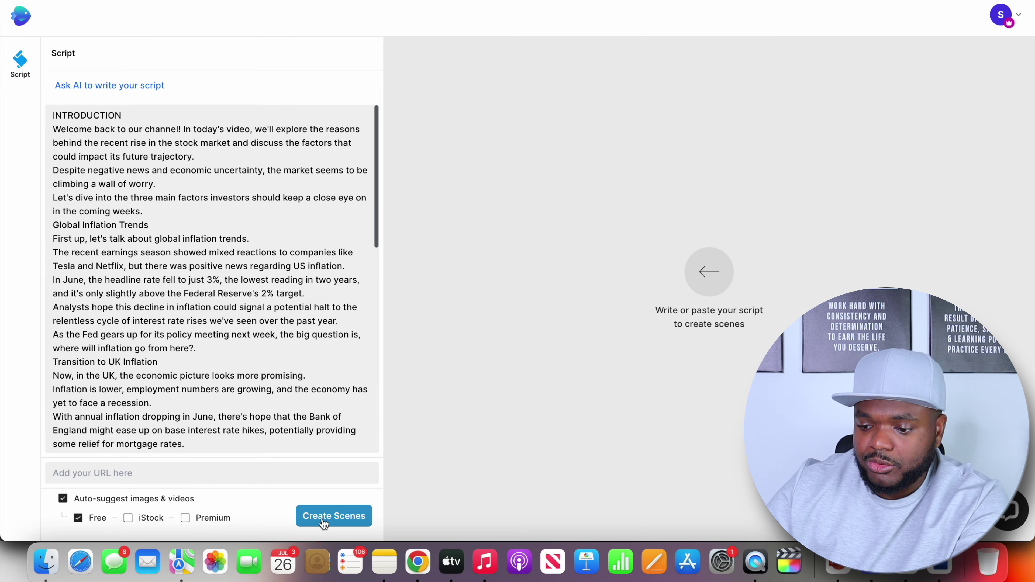
pyautogui.click(324, 519)
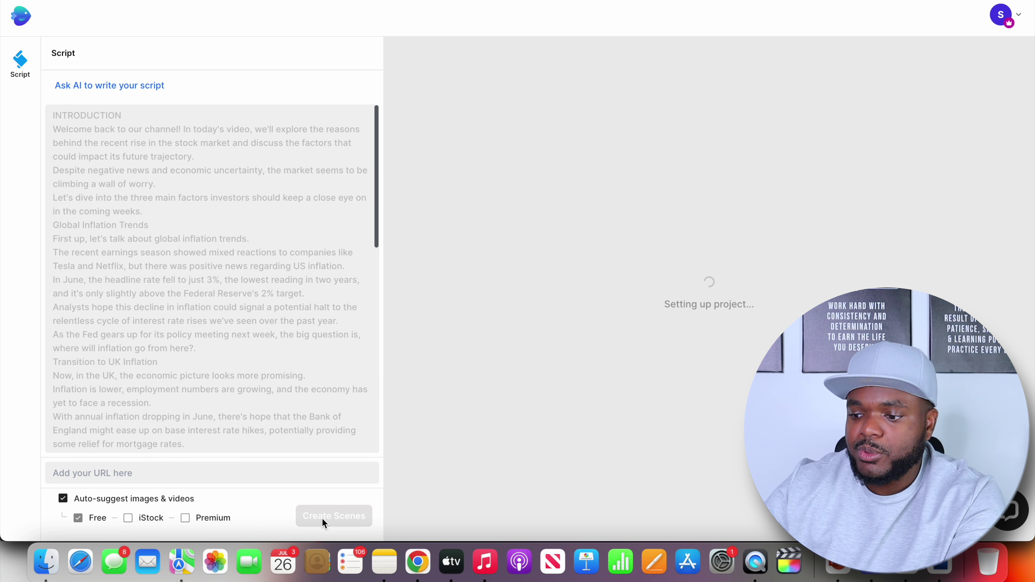
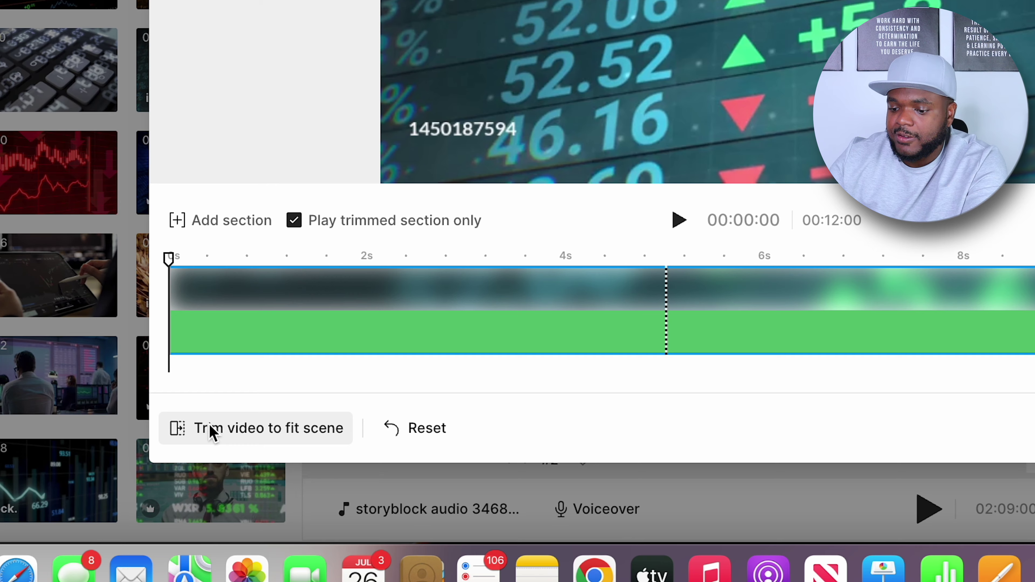
# Step: Trim the stock market ticker video to fit scene #1, add it to the scene and preview the result
pyautogui.click(211, 430)
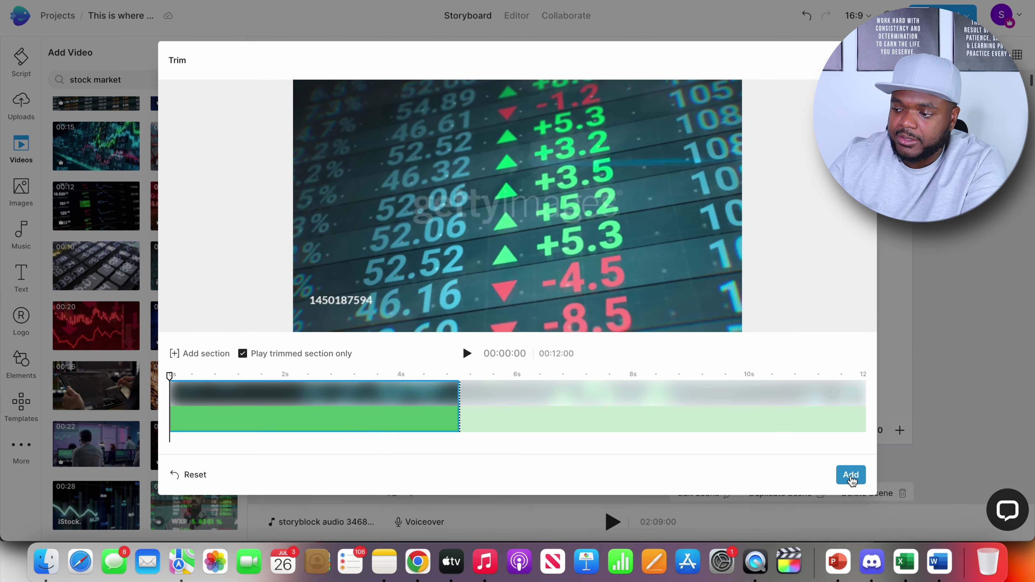
pyautogui.click(851, 475)
pyautogui.click(375, 431)
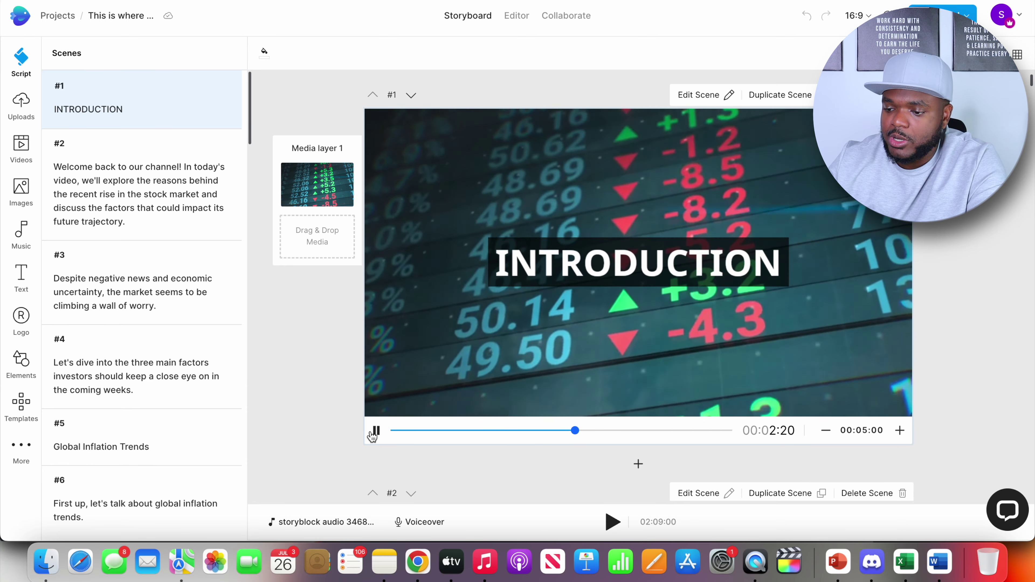
pyautogui.click(375, 430)
# Step: Look through the storyboard scenes, the full list of scene texts and the available stock videos for filling the empty scenes
pyautogui.scroll(-5, 342, 381)
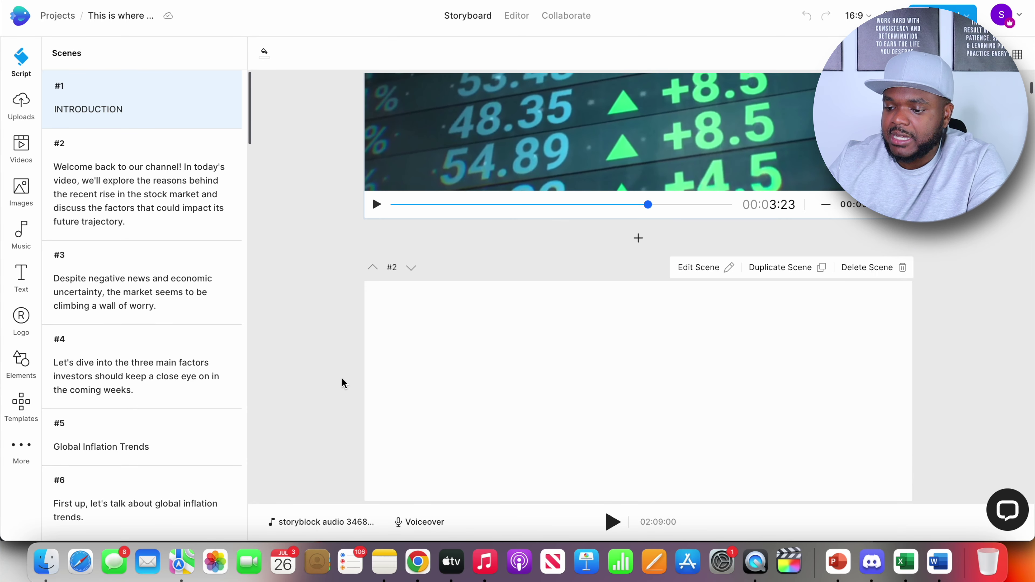
pyautogui.scroll(-5, 341, 377)
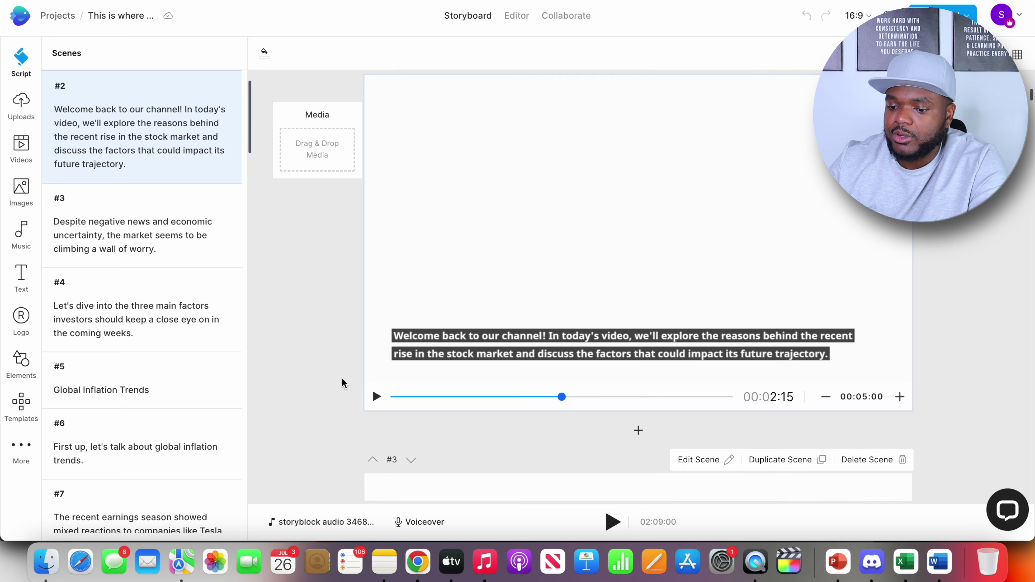
pyautogui.scroll(-5, 341, 377)
pyautogui.scroll(-10, 165, 328)
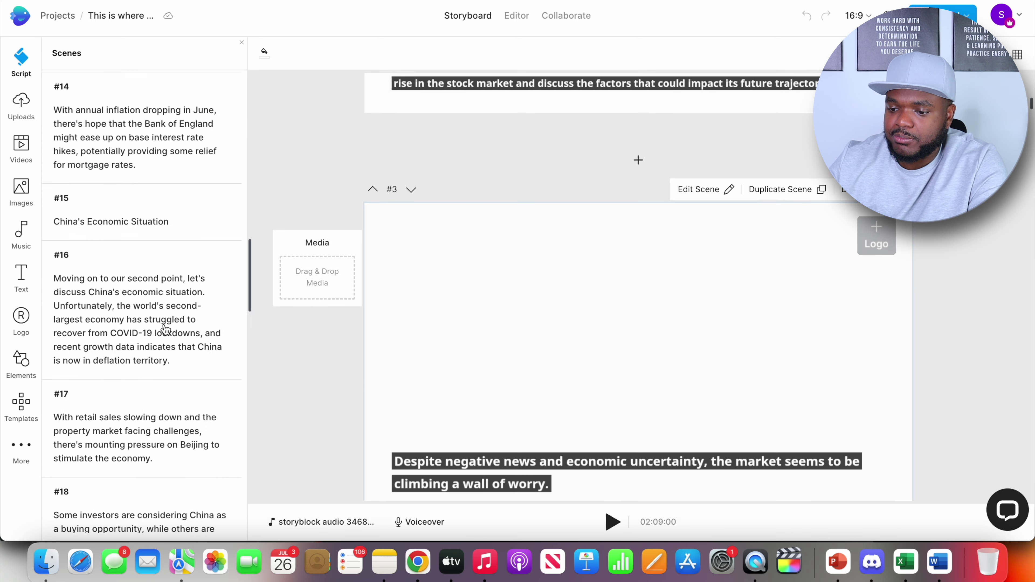
pyautogui.scroll(-15, 165, 328)
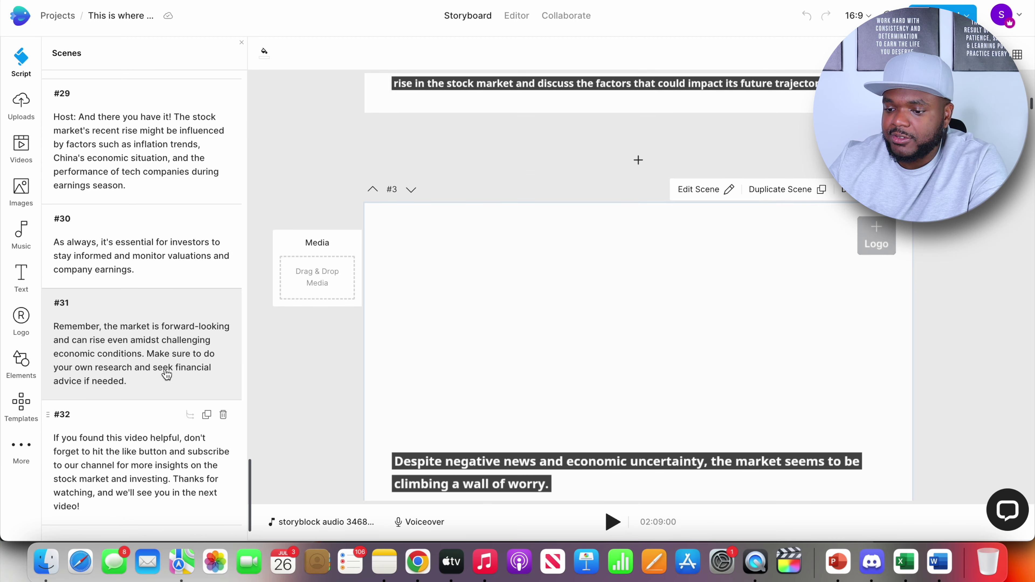
pyautogui.scroll(10, 321, 402)
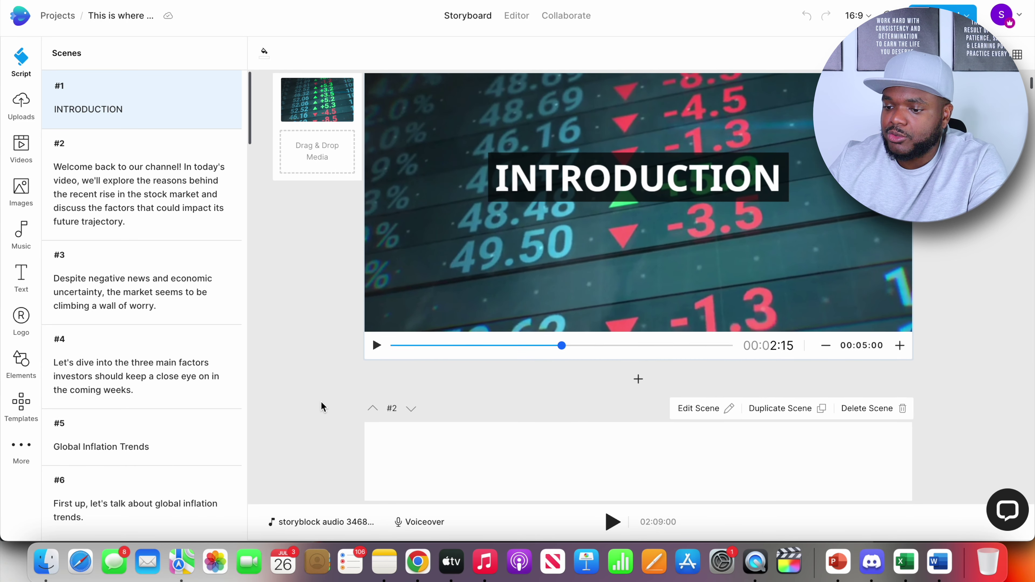
pyautogui.scroll(-1, 321, 402)
pyautogui.click(25, 152)
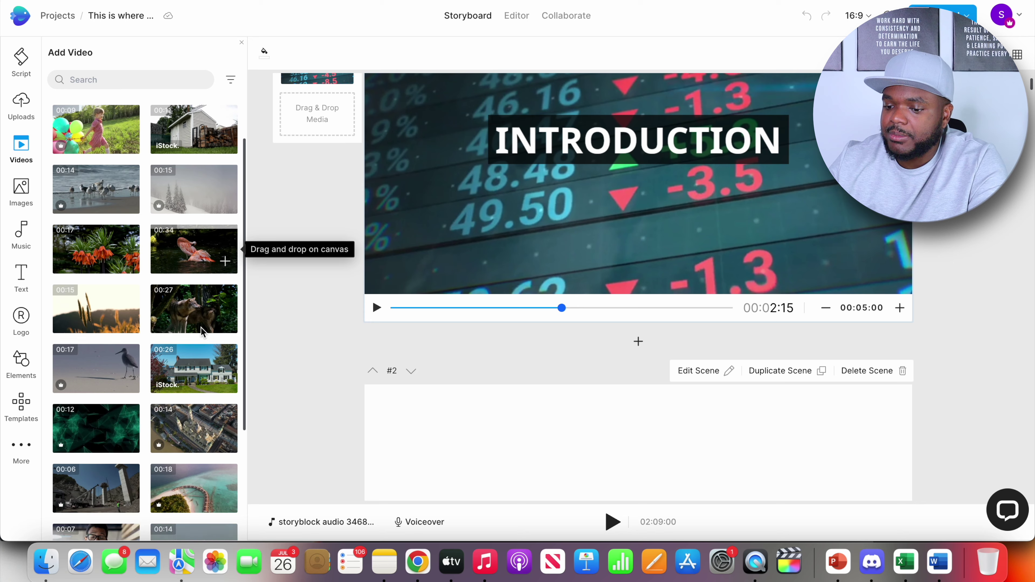
pyautogui.scroll(-10, 446, 412)
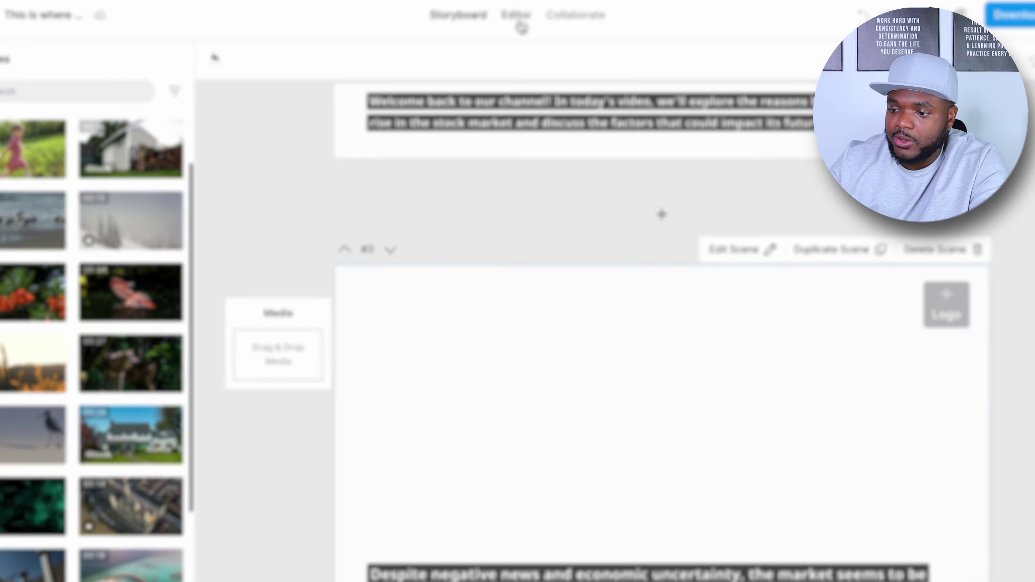
# Step: Switch the project to the timeline editor, scrub through the first scenes and return the playhead to the start
pyautogui.click(516, 15)
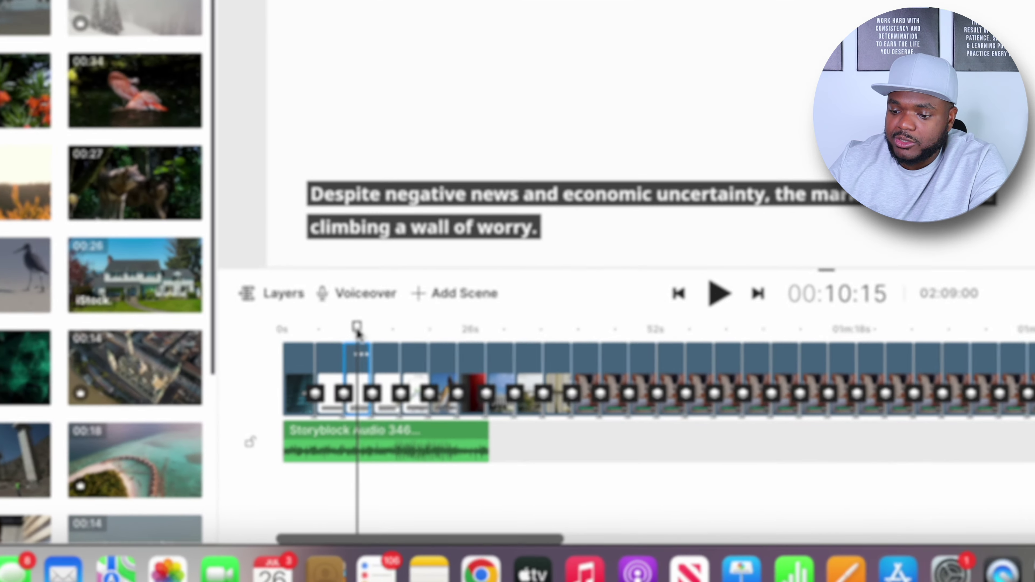
pyautogui.moveTo(338, 400); pyautogui.dragTo(404, 399)
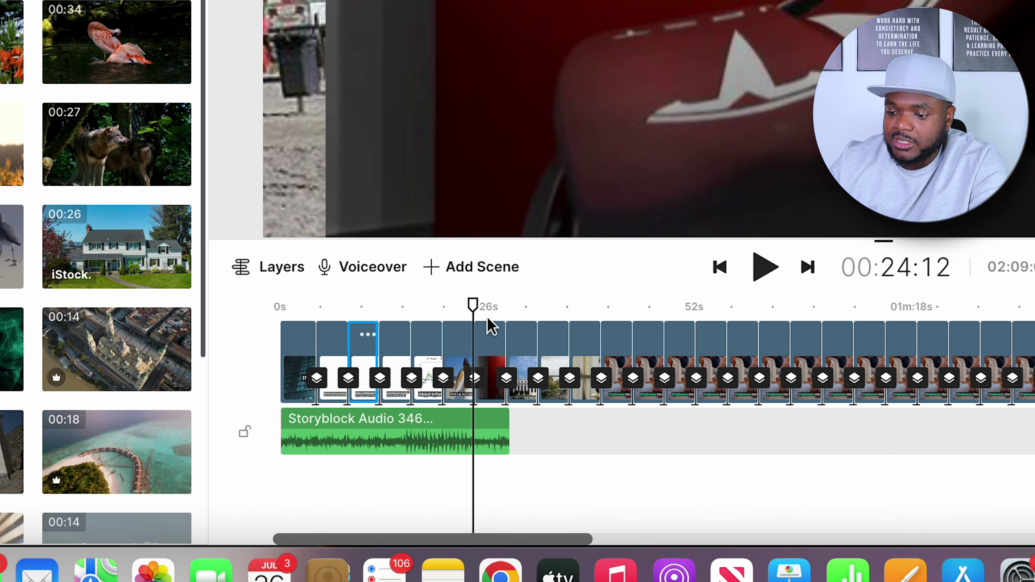
pyautogui.moveTo(489, 320); pyautogui.dragTo(276, 322)
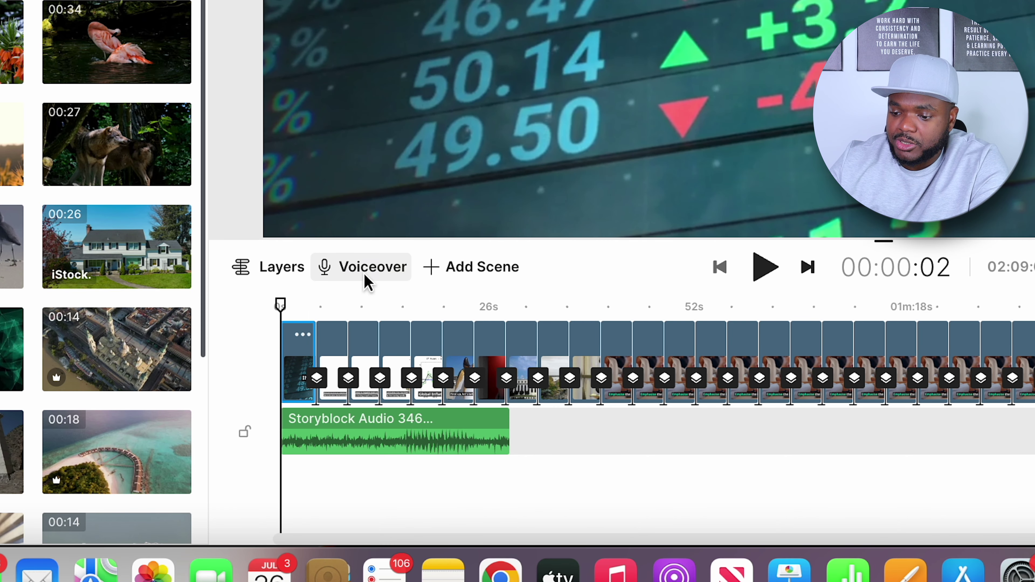
# Step: Set up an automated text-to-speech voiceover with the Realistic (New) type and US English as the language
pyautogui.click(367, 283)
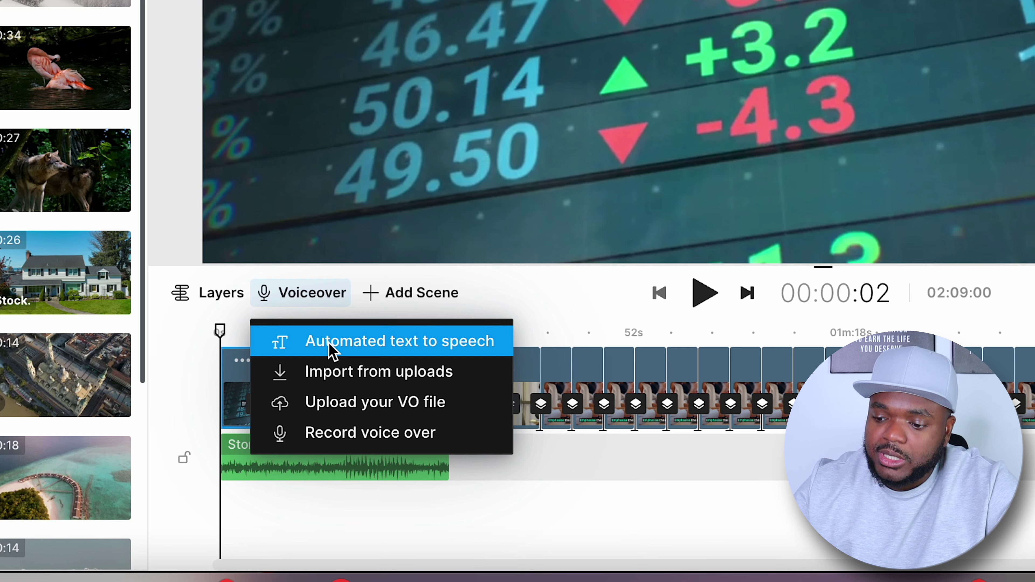
pyautogui.click(321, 346)
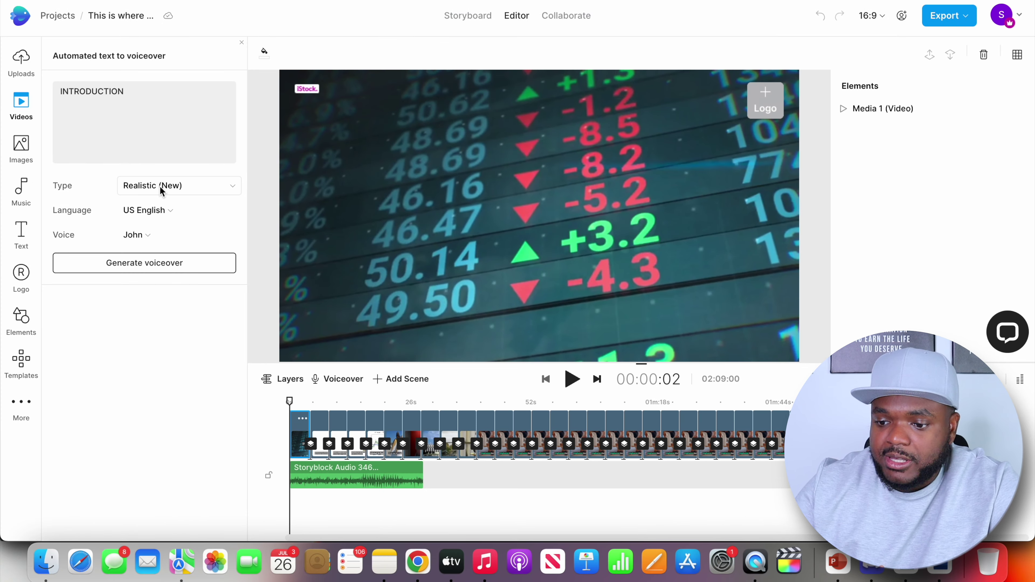
pyautogui.click(161, 191)
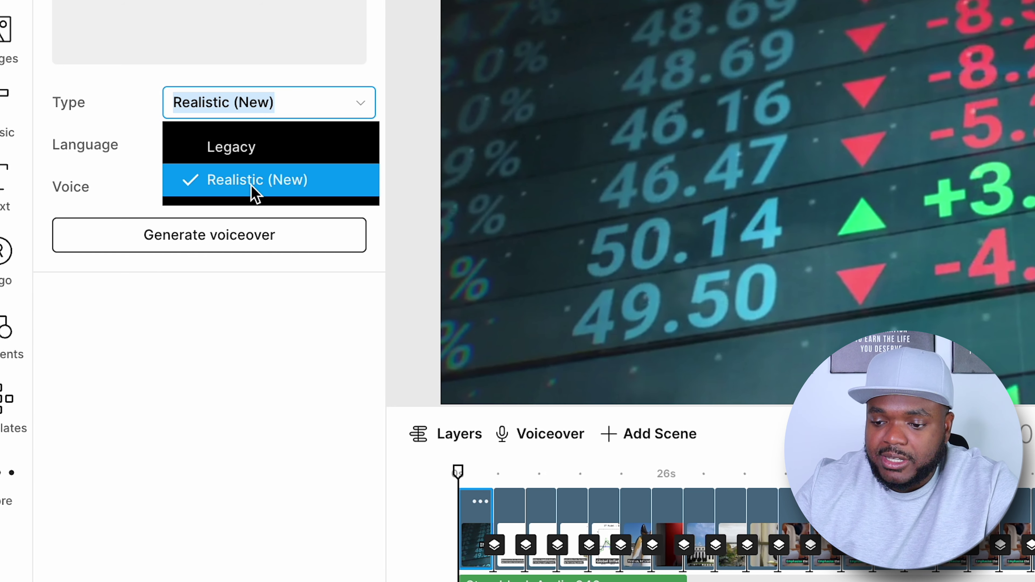
pyautogui.click(255, 193)
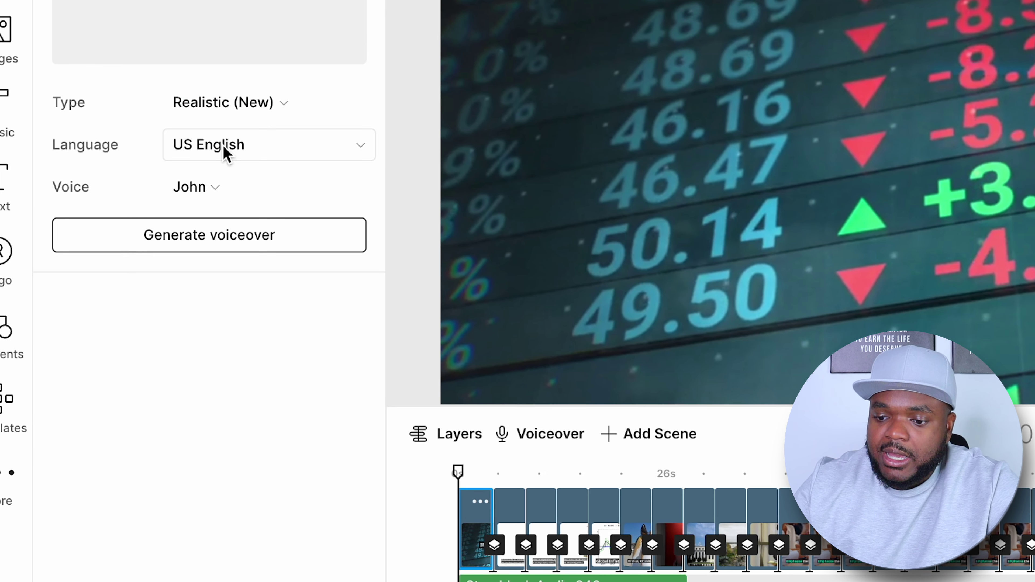
pyautogui.click(225, 154)
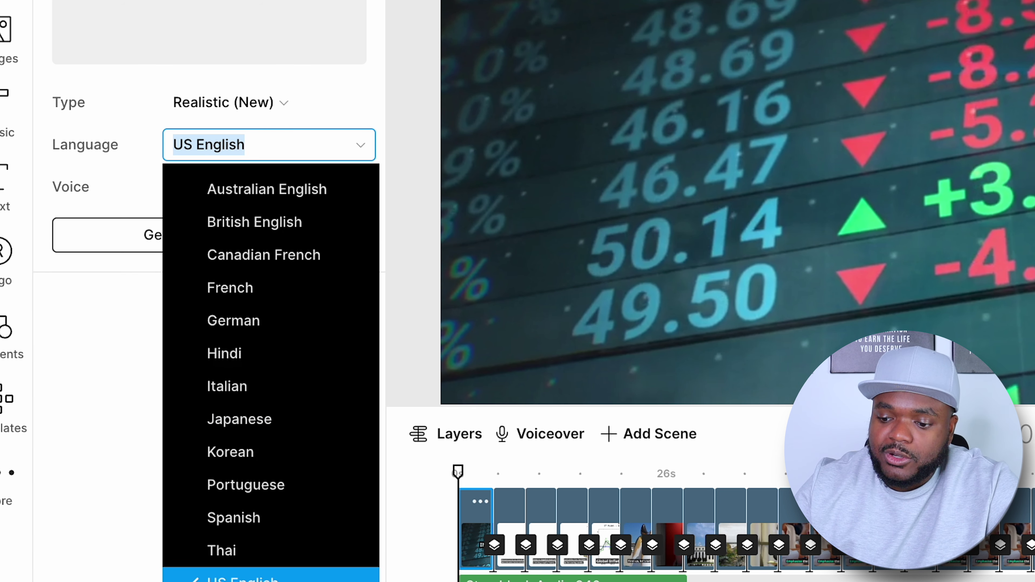
pyautogui.click(120, 435)
# Step: Choose the Nathan voice, then generate the voiceover and add it to all scenes
pyautogui.click(196, 190)
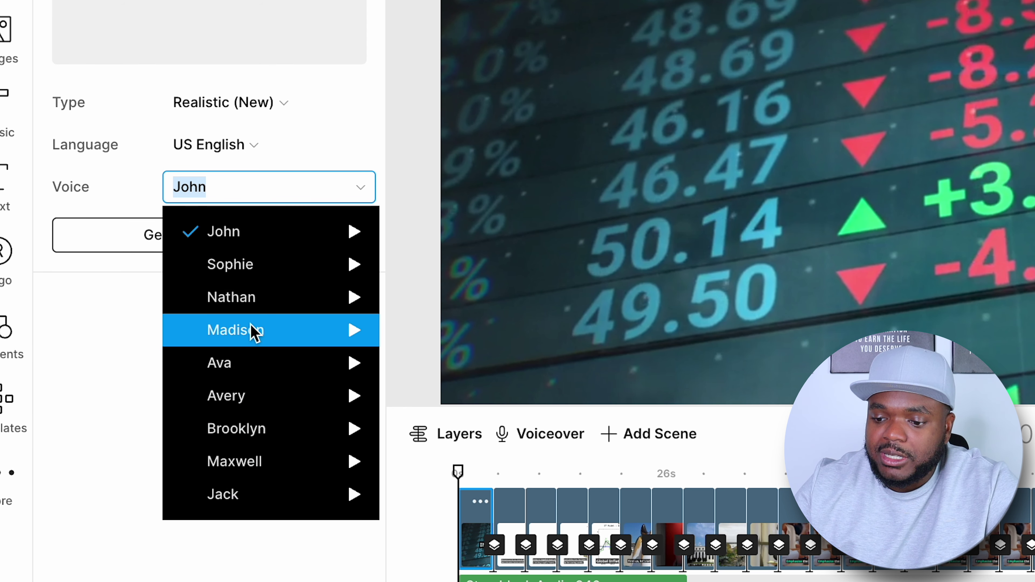
pyautogui.click(253, 313)
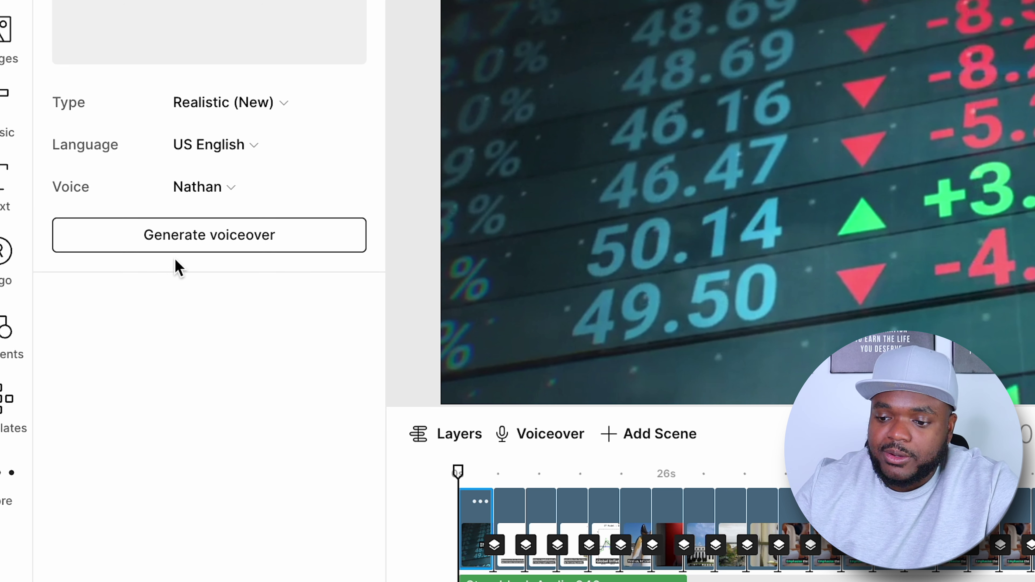
pyautogui.click(180, 243)
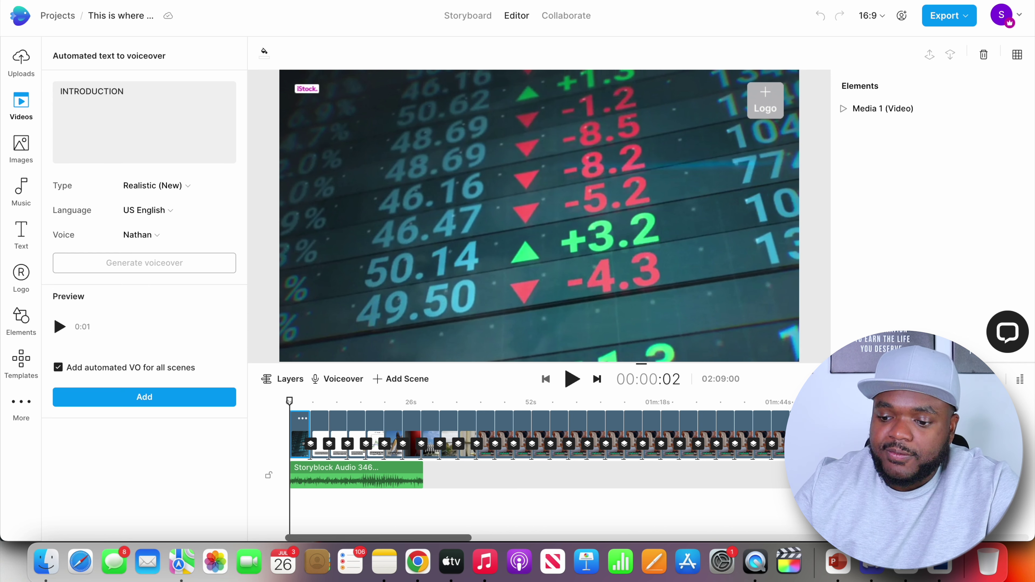
pyautogui.click(123, 399)
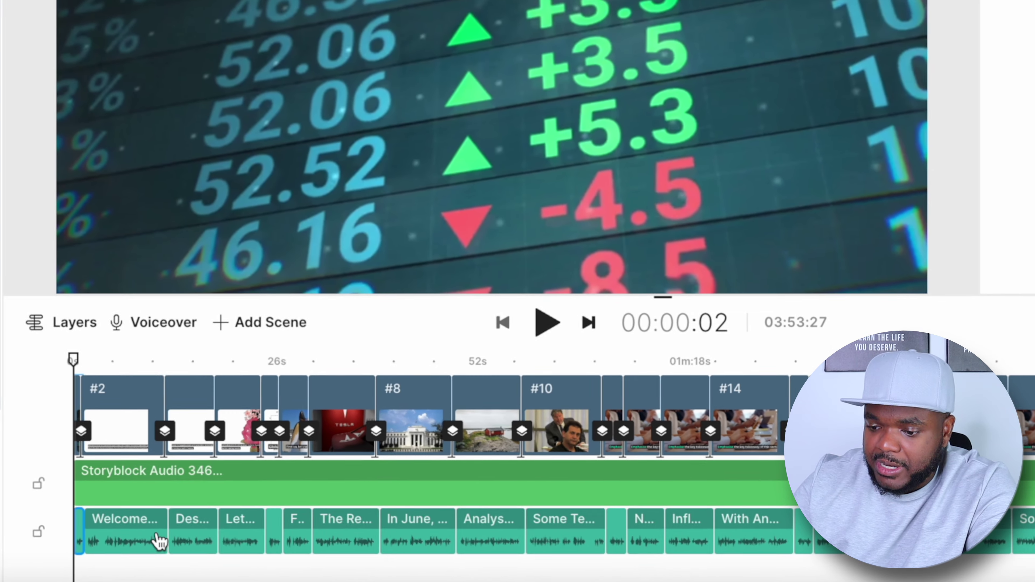
# Step: Look along the timeline's voiceover clips, then delete the background music track from the project
pyautogui.hscroll(10, 99, 572)
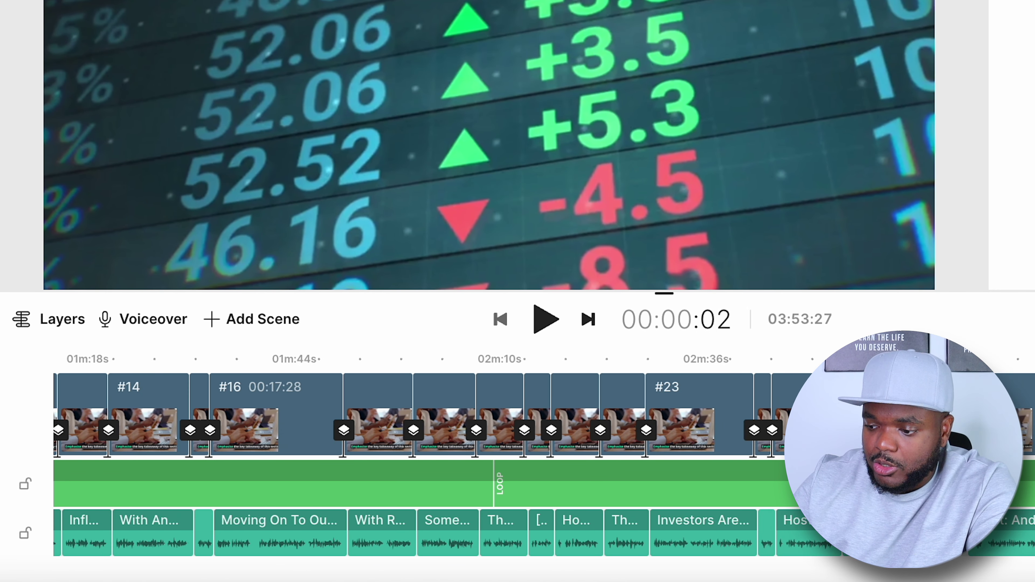
pyautogui.hscroll(-10, 99, 572)
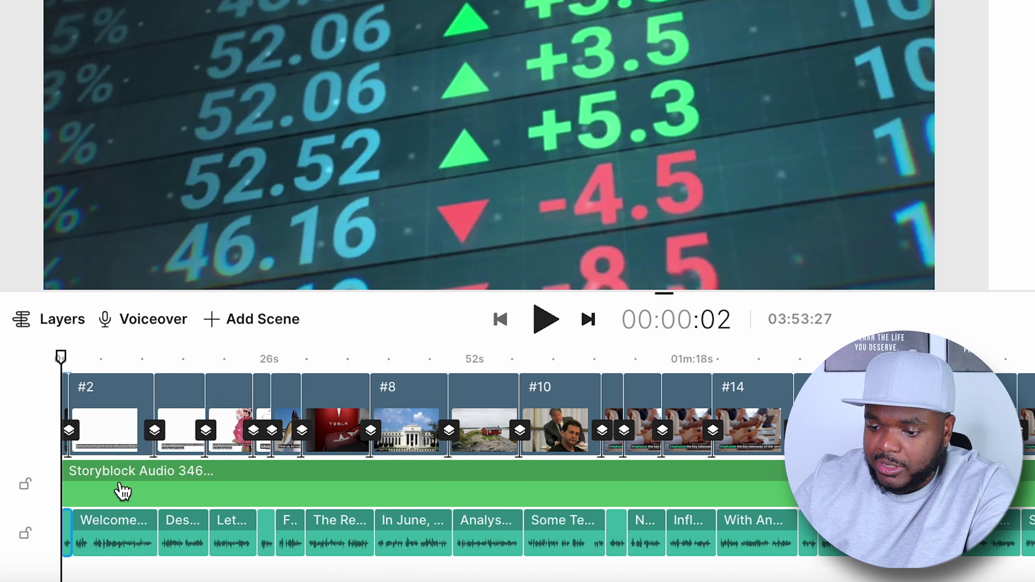
pyautogui.click(122, 491)
pyautogui.press('Delete')
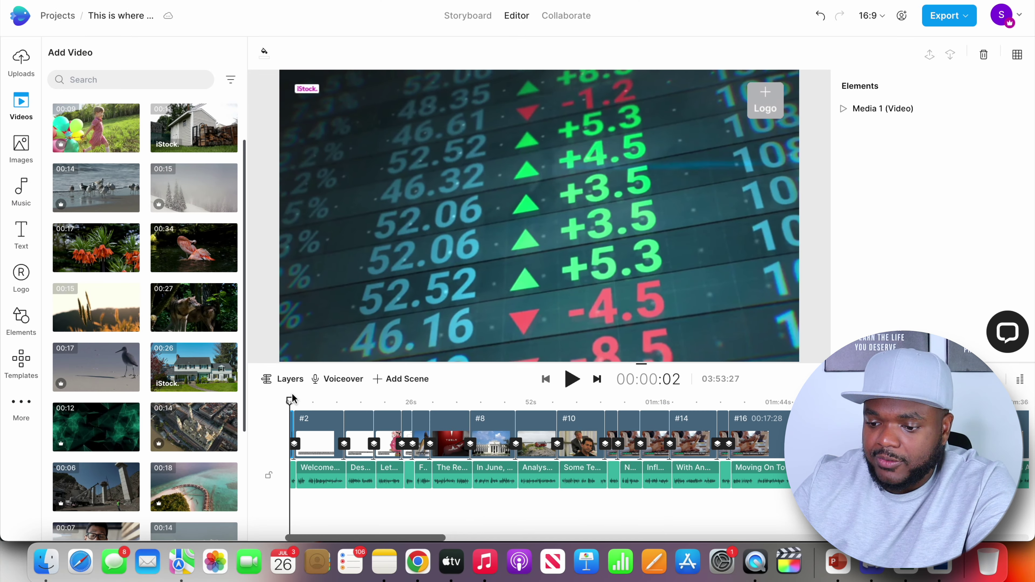
# Step: Play the timeline from about three seconds into the video to check the voiceover in scene 2
pyautogui.moveTo(293, 399); pyautogui.dragTo(303, 400)
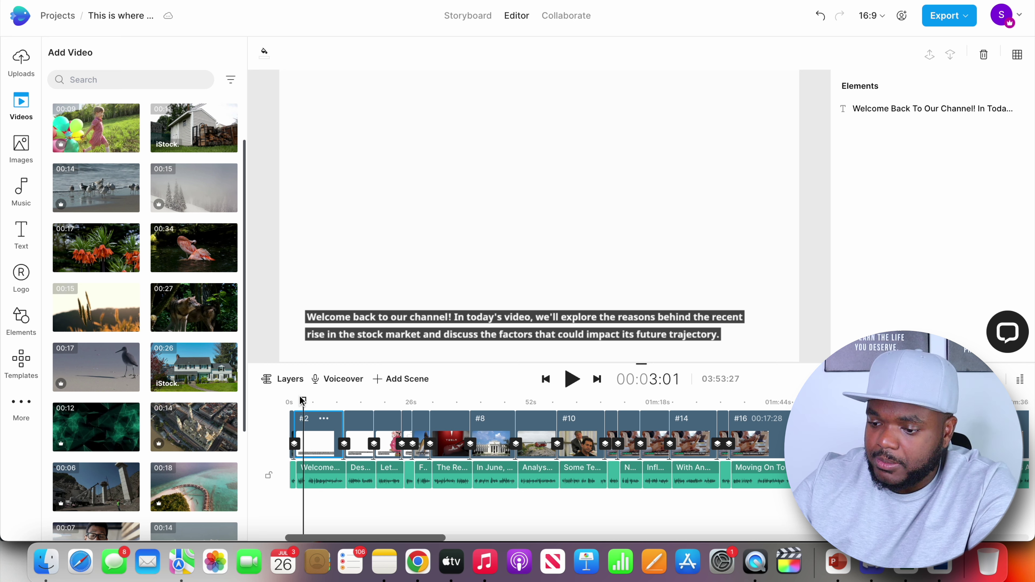
pyautogui.press('XF86AudioRaiseVolume')
pyautogui.press('space')
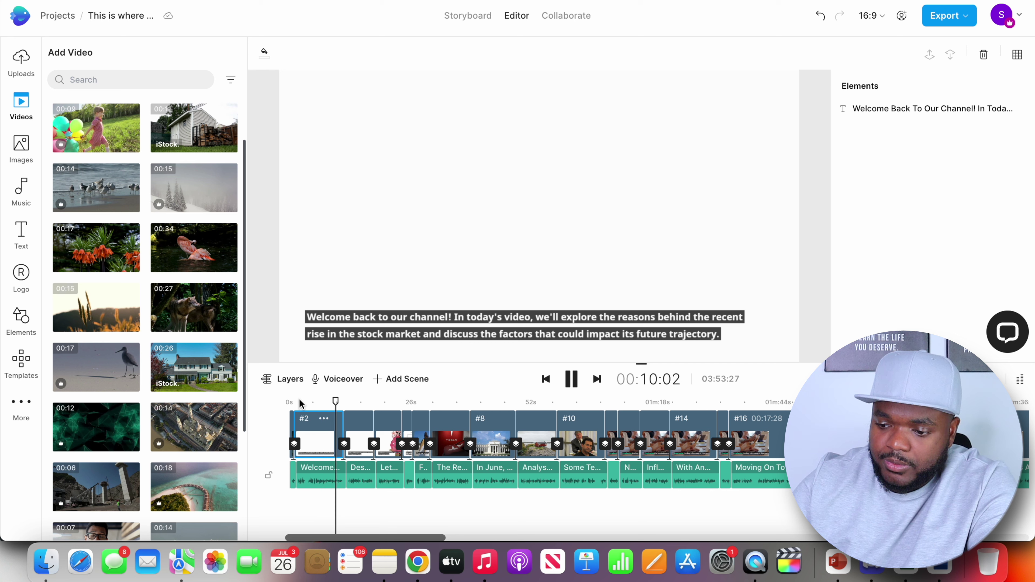
pyautogui.press('space')
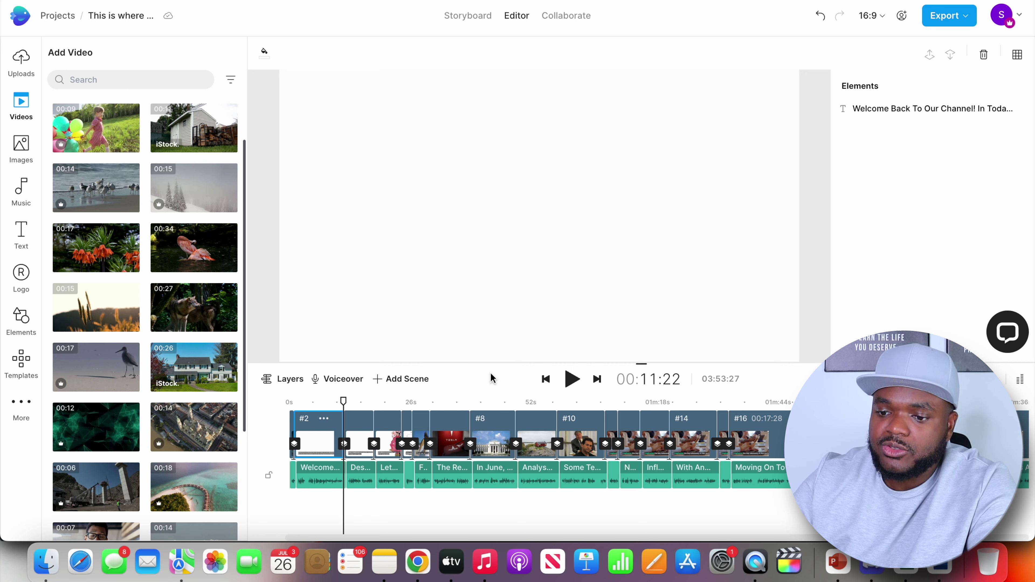
# Step: Return the project to the storyboard view and search the stock videos for "stock market" to fill scene 2
pyautogui.click(476, 16)
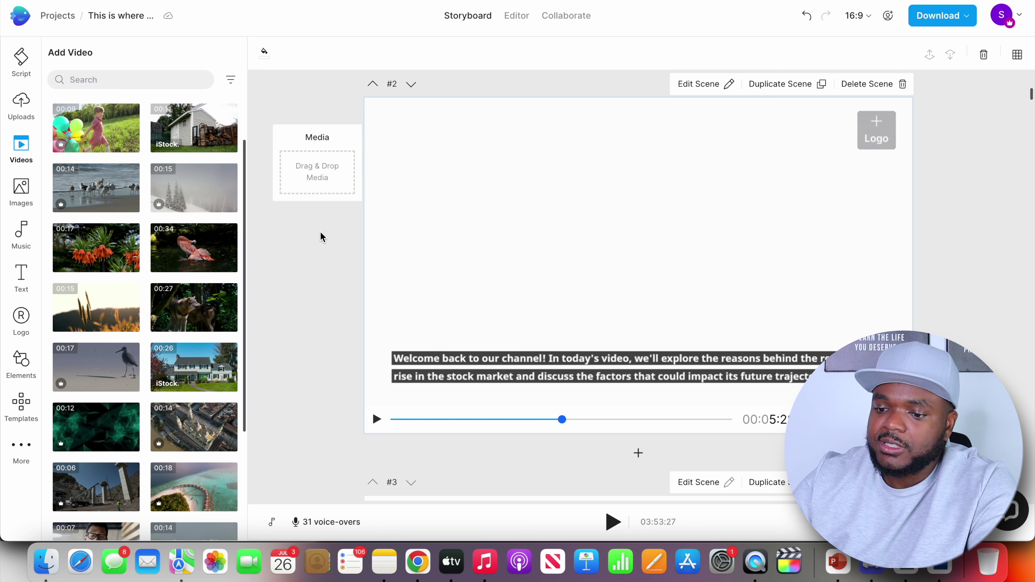
pyautogui.scroll(-2, 320, 234)
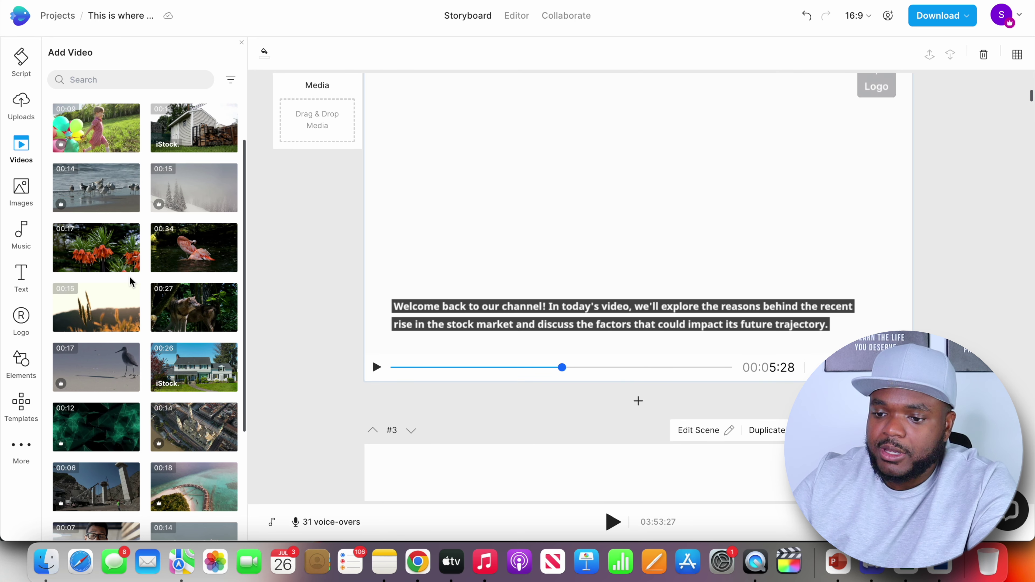
pyautogui.click(142, 86)
pyautogui.click(125, 104)
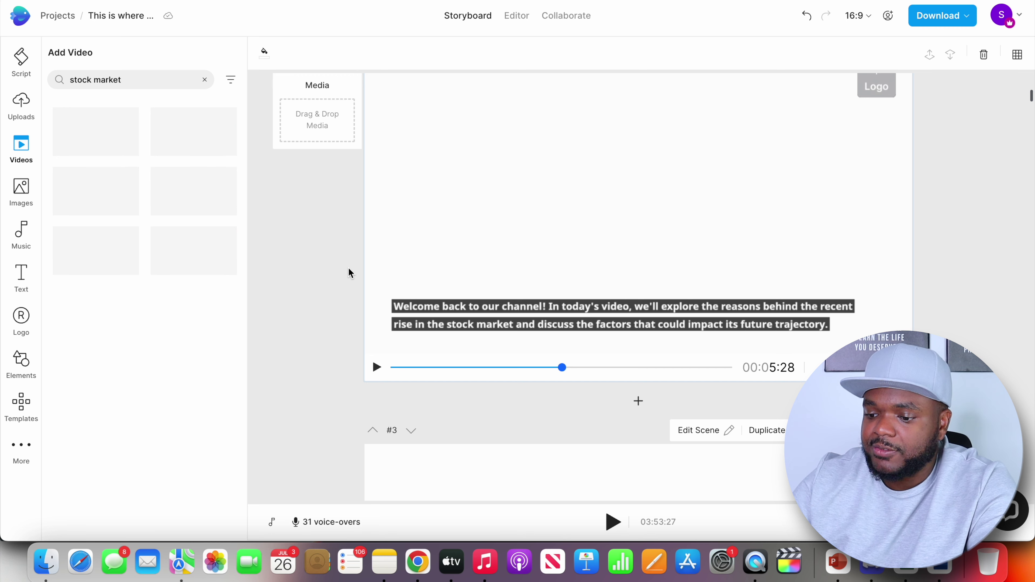
# Step: Review the storyboard scenes in order, checking that each scene's footage and caption suit its script text
pyautogui.scroll(-5, 349, 272)
pyautogui.scroll(-6, 348, 273)
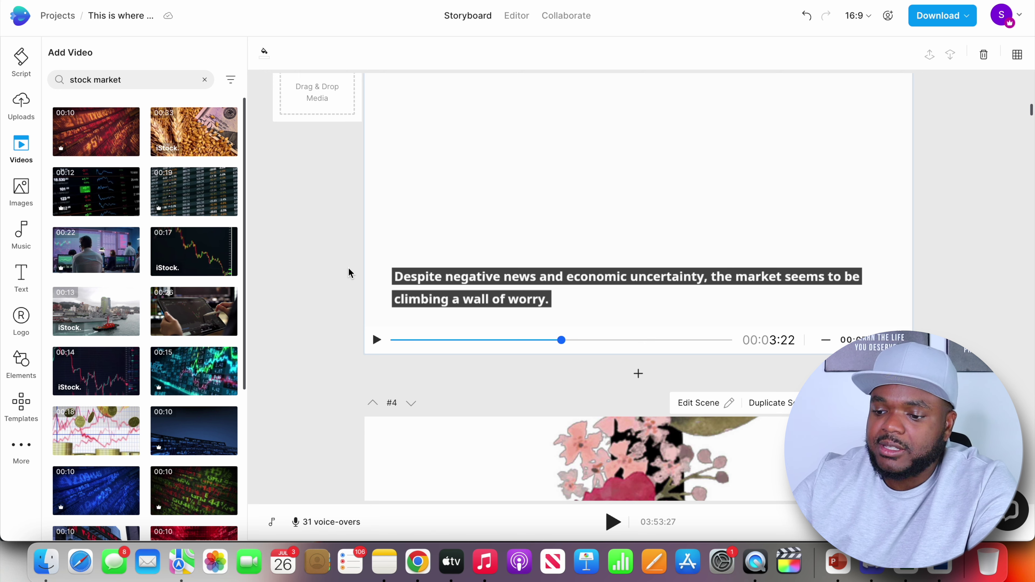
pyautogui.scroll(-8, 349, 271)
pyautogui.scroll(-3, 349, 265)
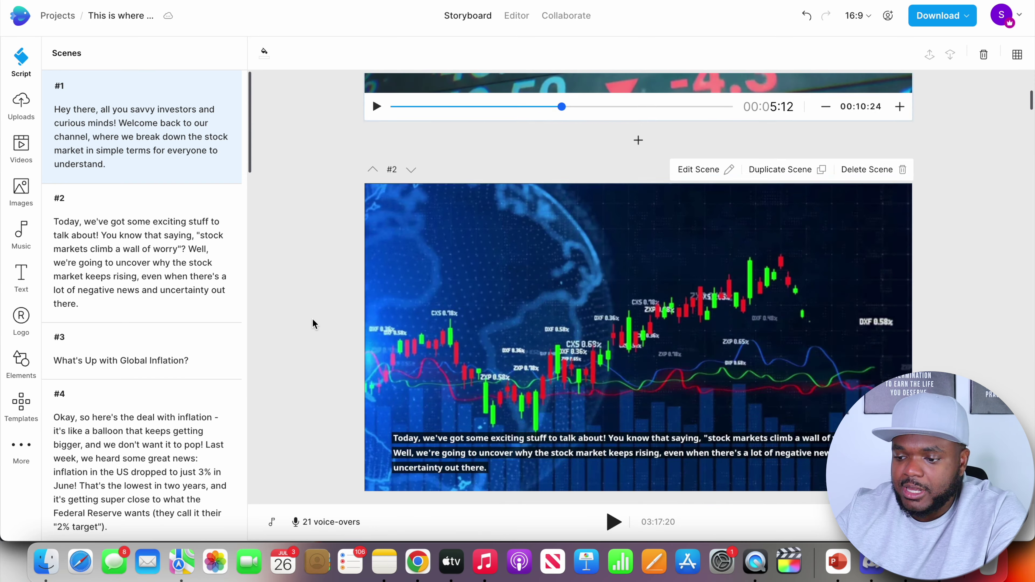
pyautogui.scroll(-5, 313, 320)
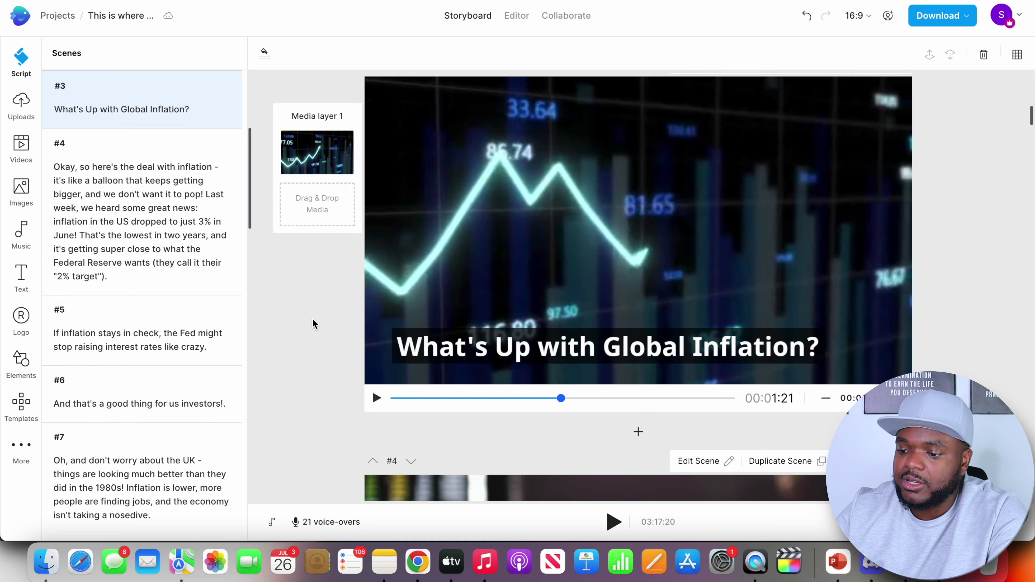
pyautogui.scroll(-10, 312, 319)
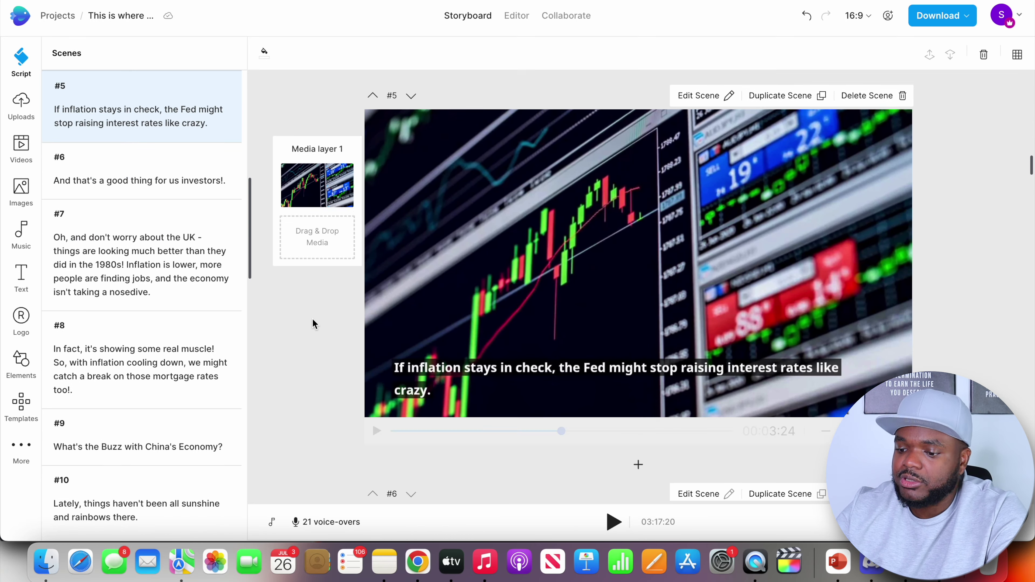
pyautogui.scroll(-5, 312, 319)
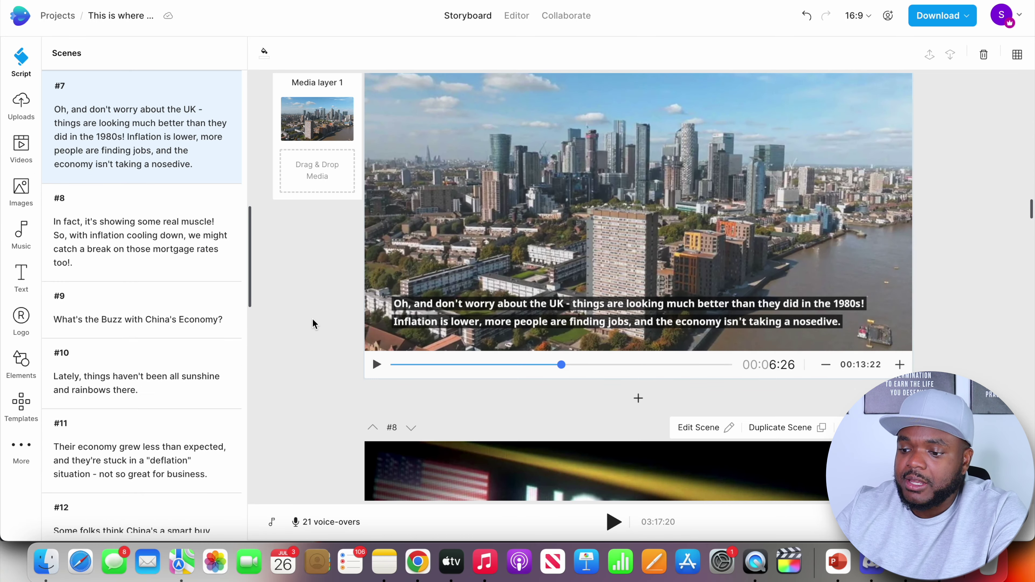
pyautogui.scroll(-5, 312, 319)
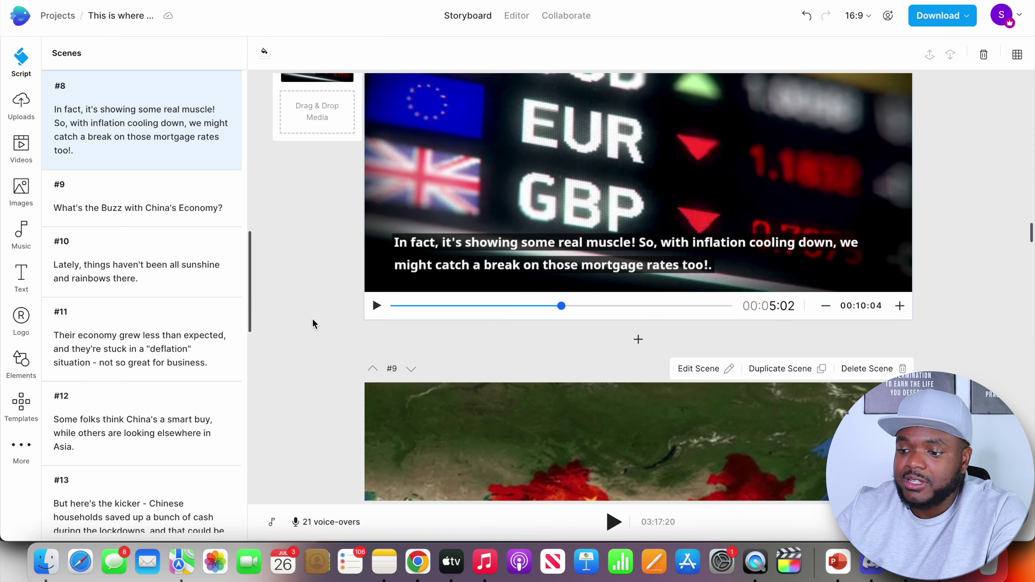
pyautogui.scroll(-5, 312, 318)
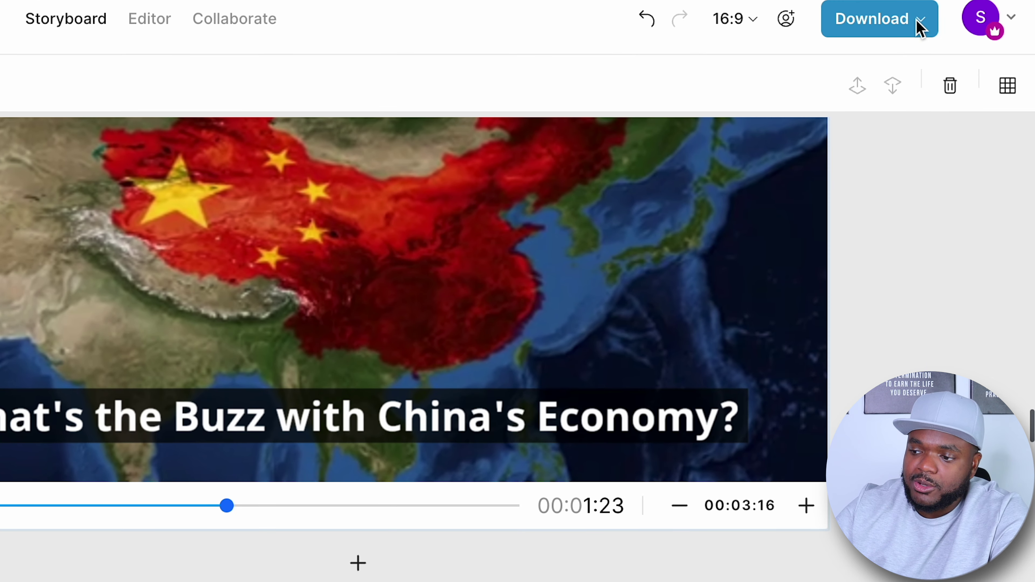
# Step: Bring up the video export options with 1080p quality, and play the opening of the exported video's preview
pyautogui.click(917, 19)
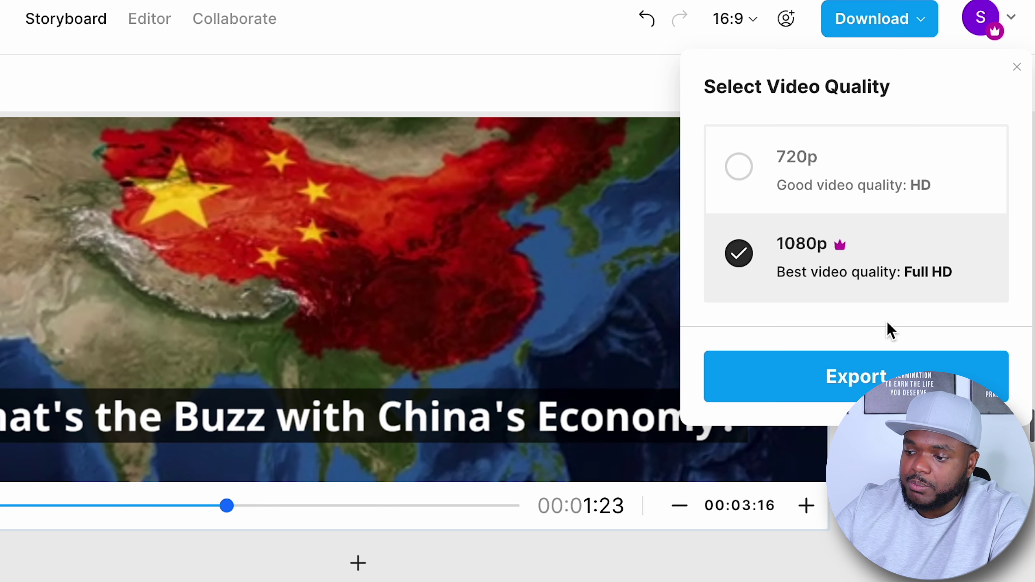
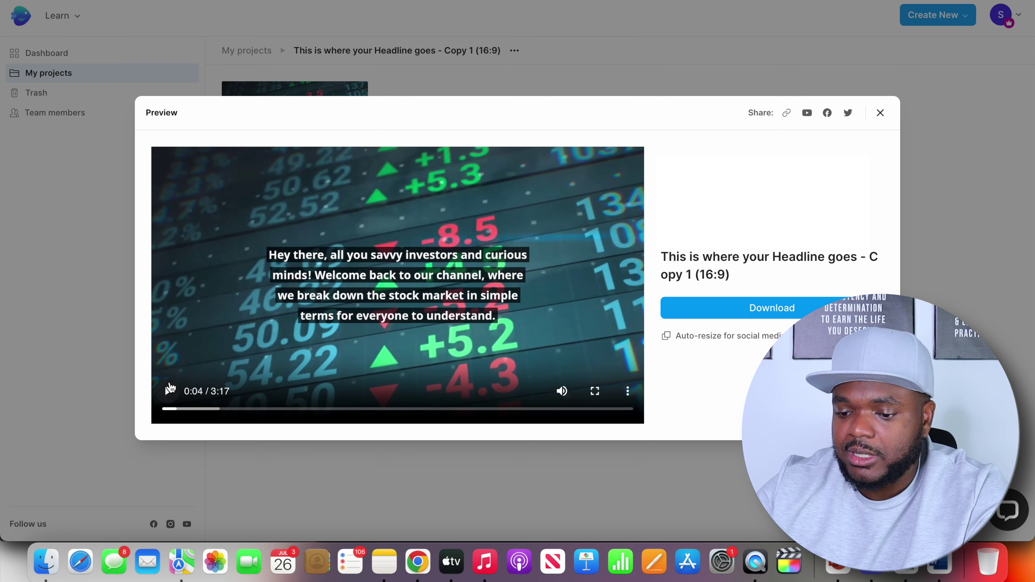
pyautogui.click(169, 392)
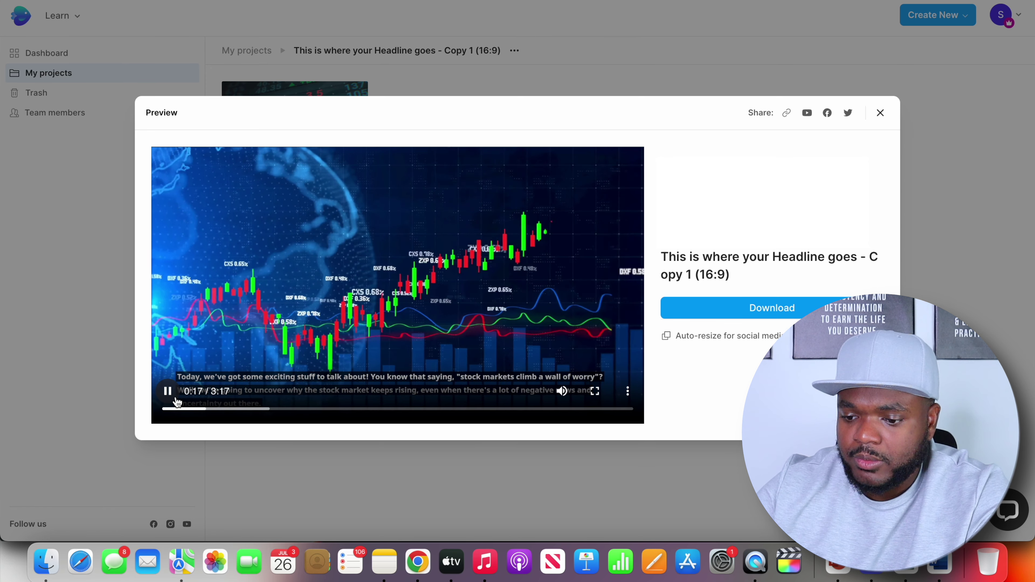
pyautogui.click(167, 391)
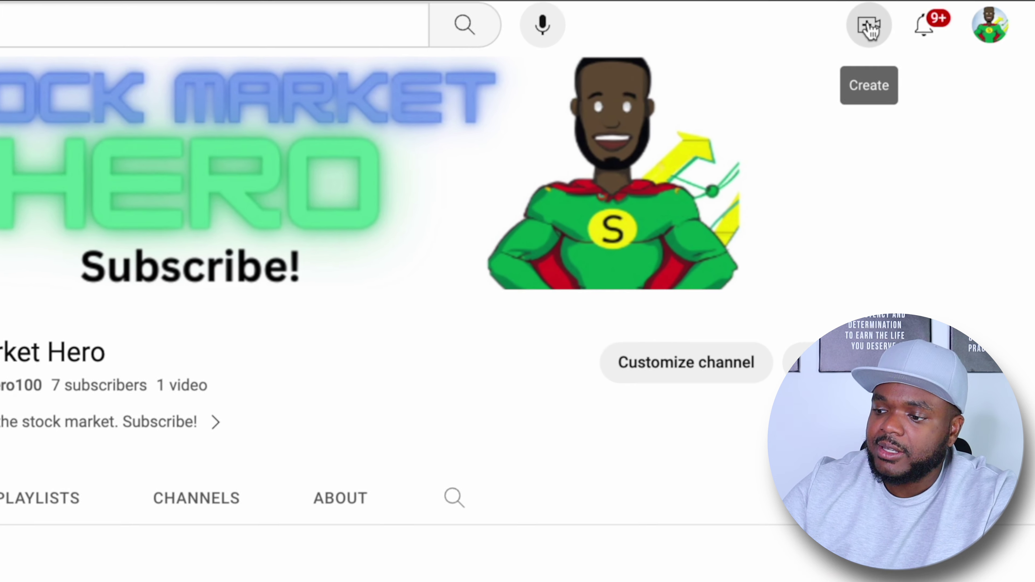
# Step: Switch to the Stock Market Hero YouTube channel, upload the exported video and clear its default title
pyautogui.click(866, 29)
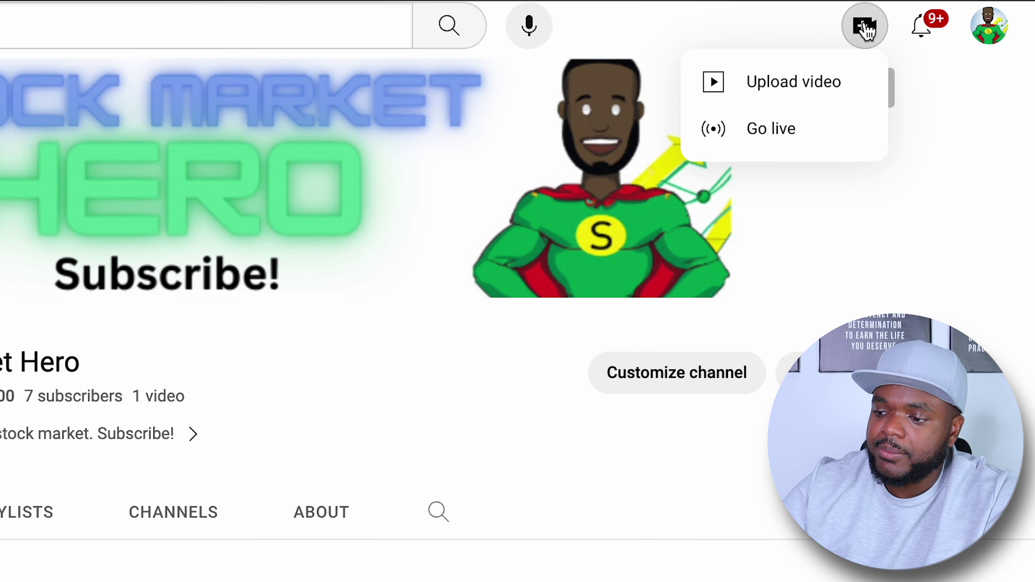
pyautogui.click(814, 94)
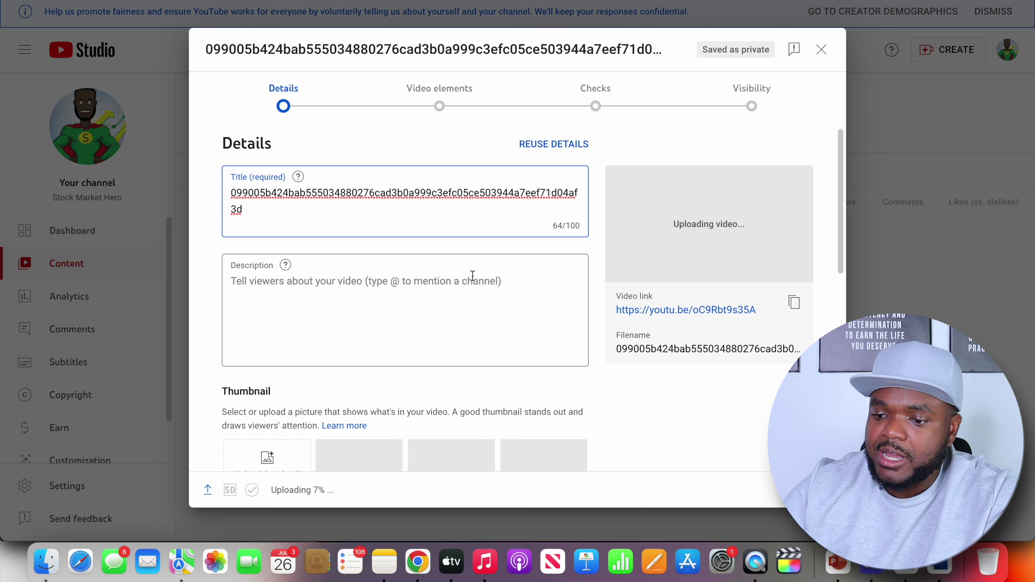
pyautogui.tripleClick(255, 209)
pyautogui.press('BackSpace')
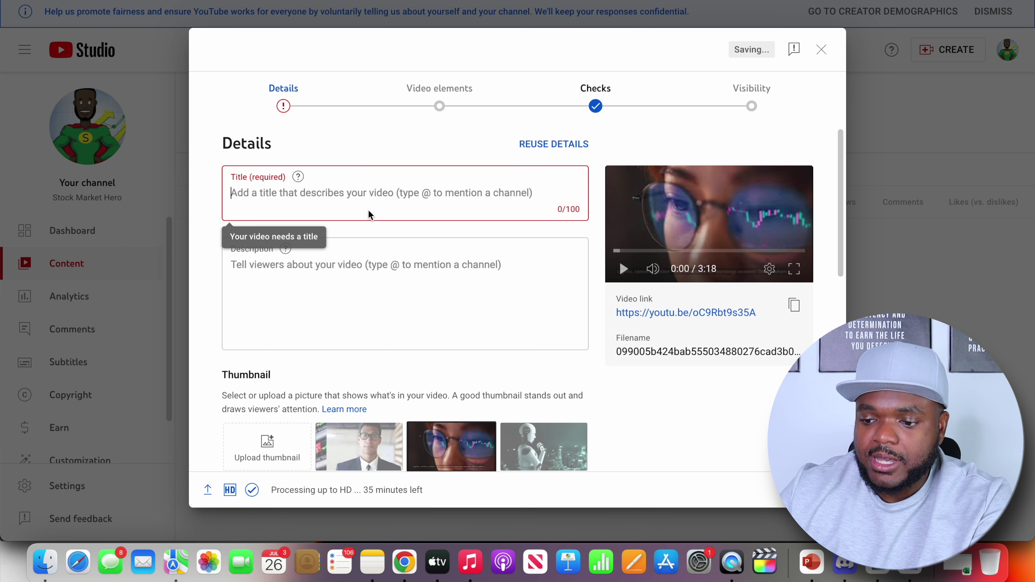
# Step: Look through the upload's details form, including the description, thumbnail, playlist, audience and expanded tags sections
pyautogui.click(331, 264)
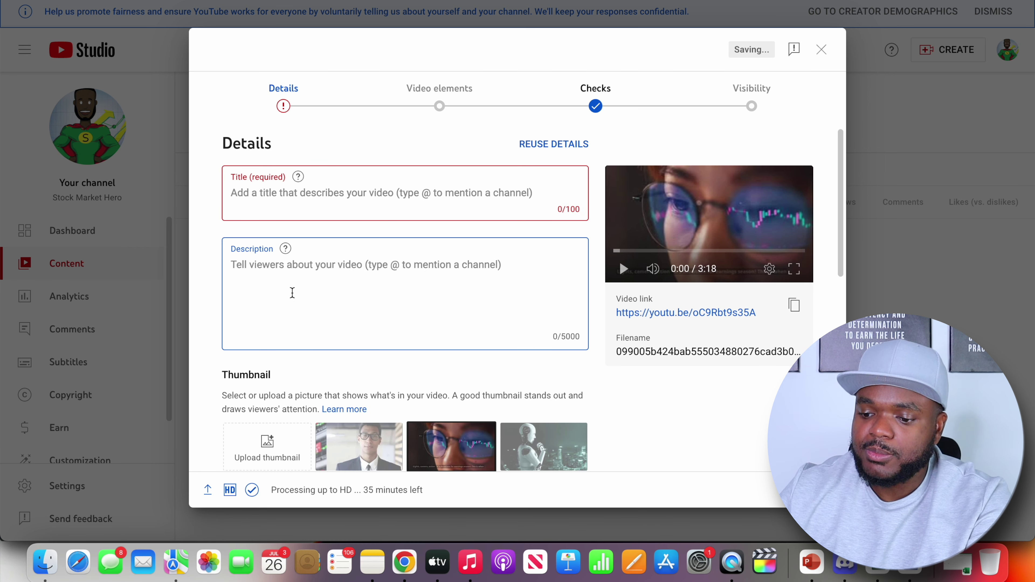
pyautogui.scroll(-5, 292, 292)
pyautogui.scroll(-6, 291, 297)
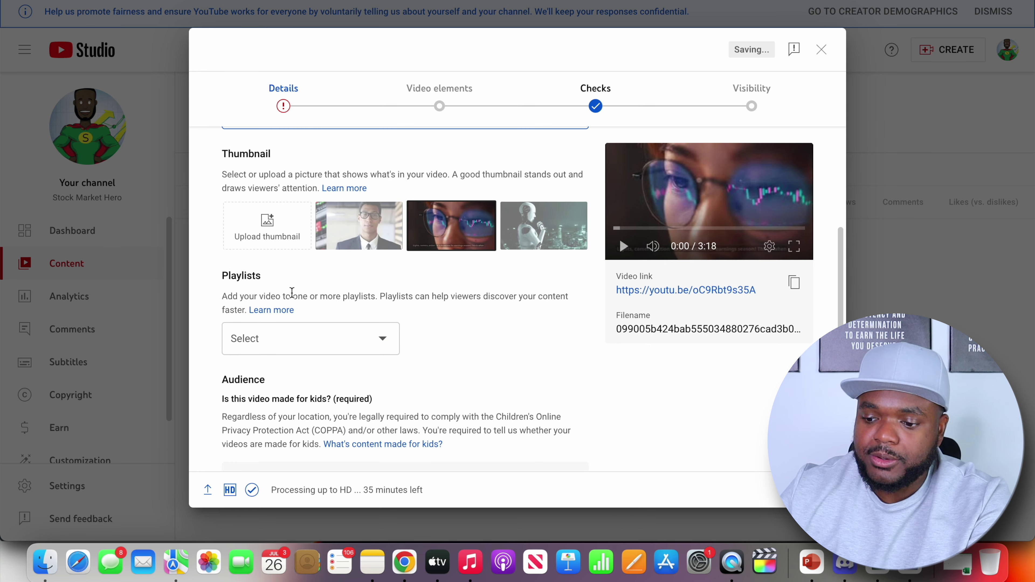
pyautogui.click(249, 406)
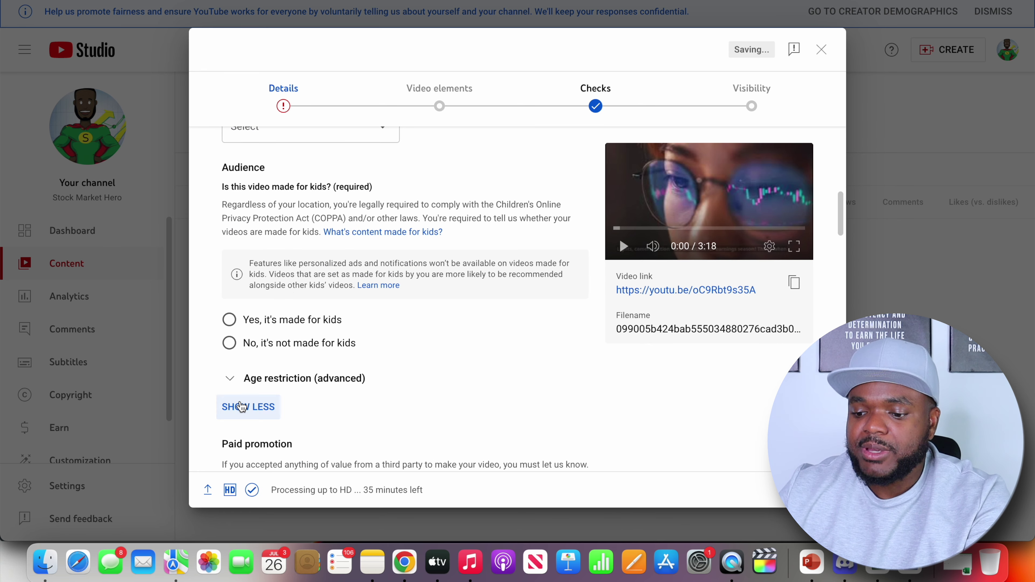
pyautogui.scroll(-14, 245, 400)
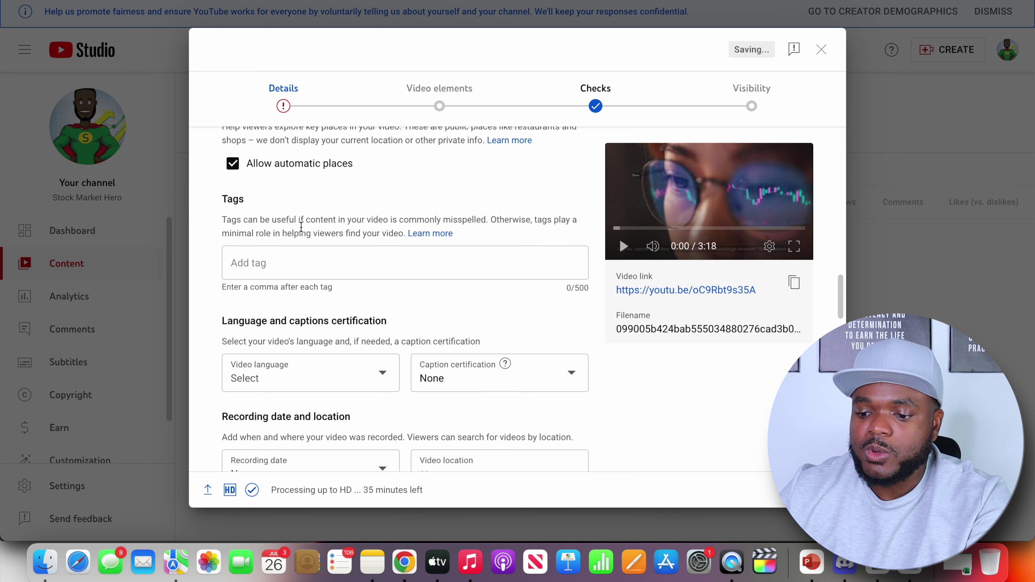
pyautogui.scroll(20, 314, 319)
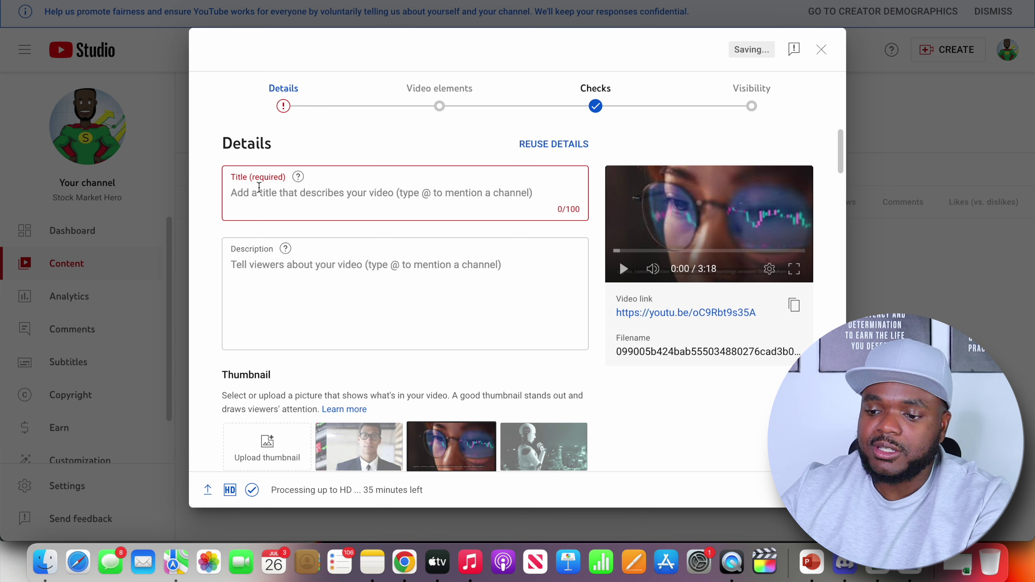
pyautogui.click(267, 194)
pyautogui.click(265, 263)
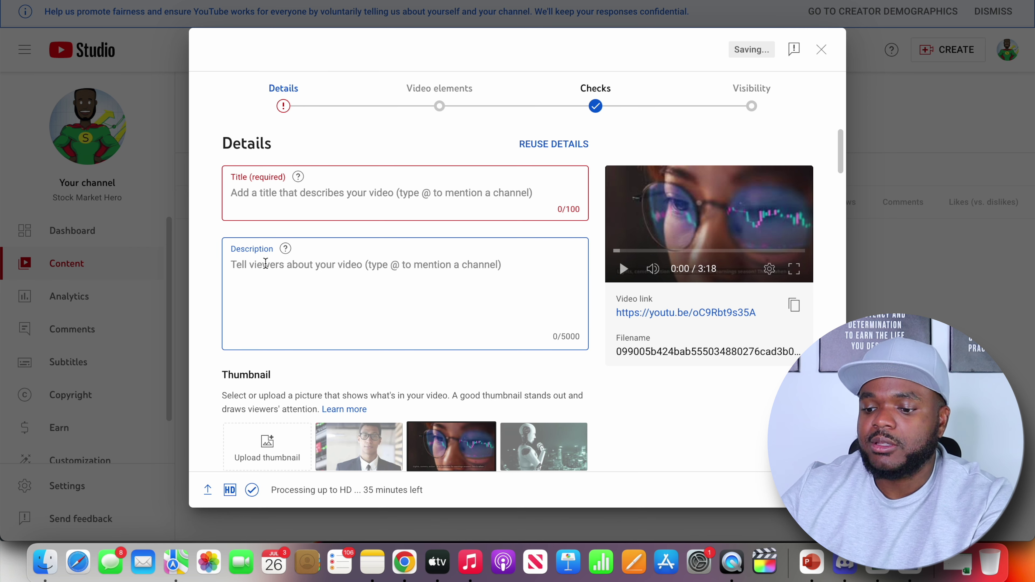
pyautogui.scroll(-3, 266, 263)
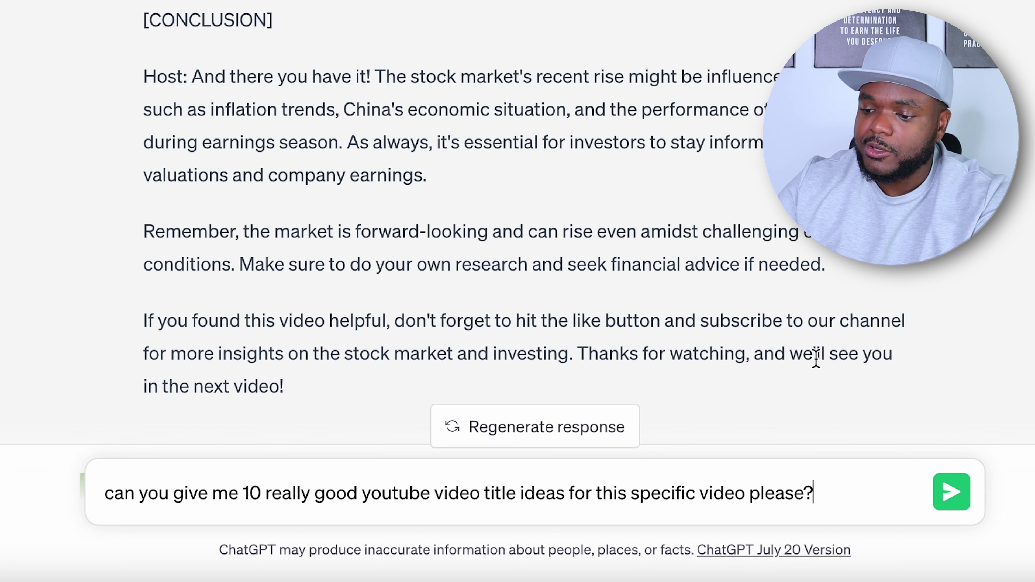
# Step: Ask ChatGPT for 10 YouTube title ideas and use "Stock Market's Rise Explained: Overcoming Economic Uncertainty!" as the upload's title
pyautogui.click(952, 494)
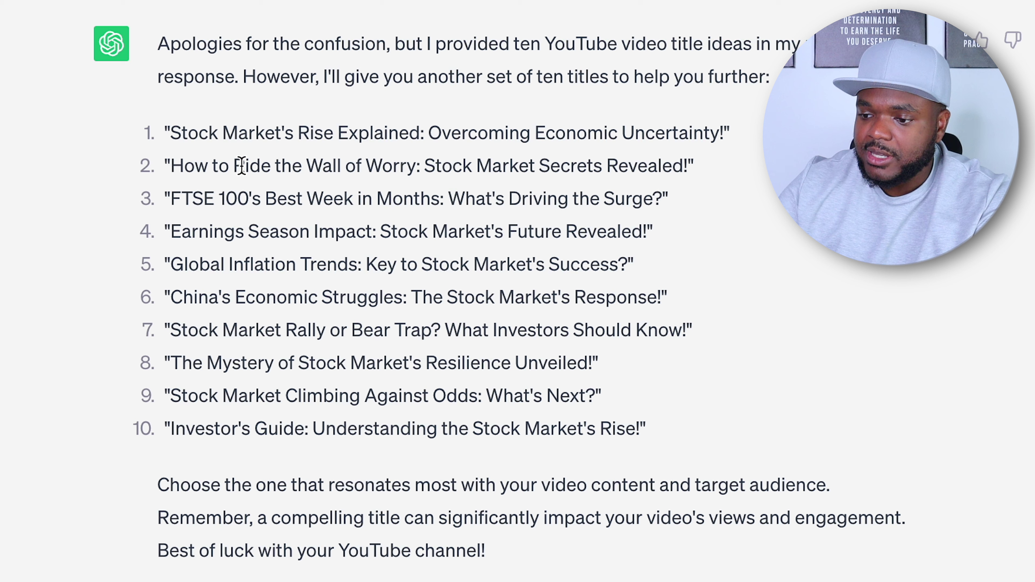
pyautogui.moveTo(173, 132); pyautogui.dragTo(764, 154)
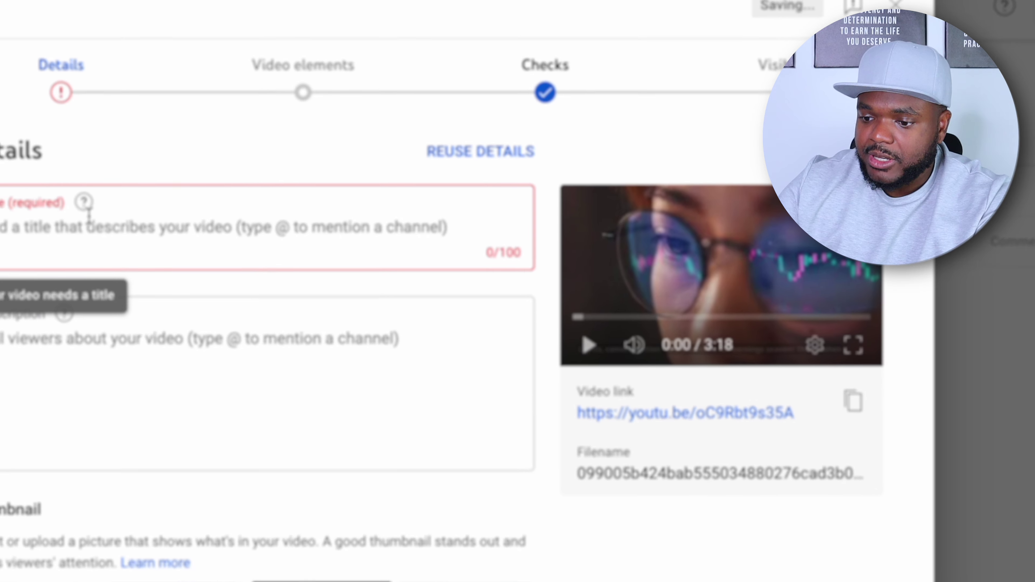
pyautogui.write("Stock Market's Rise Explained: Overcoming Economic Uncertainty!")
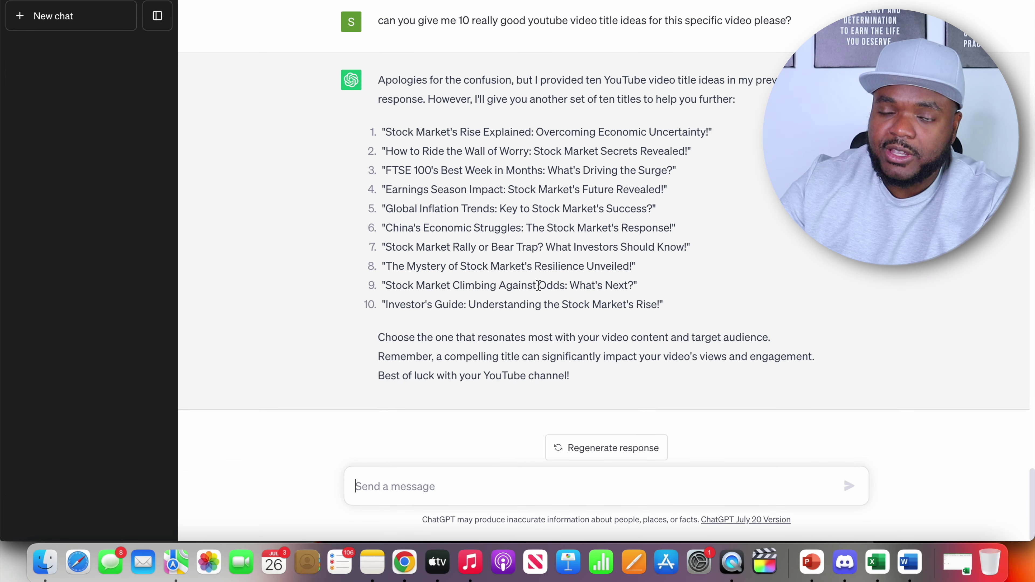
# Step: Ask ChatGPT "can you give me a really good youtube video description for this specific video please?"
pyautogui.write('can you give me a really good youtube video description for this specific video please?')
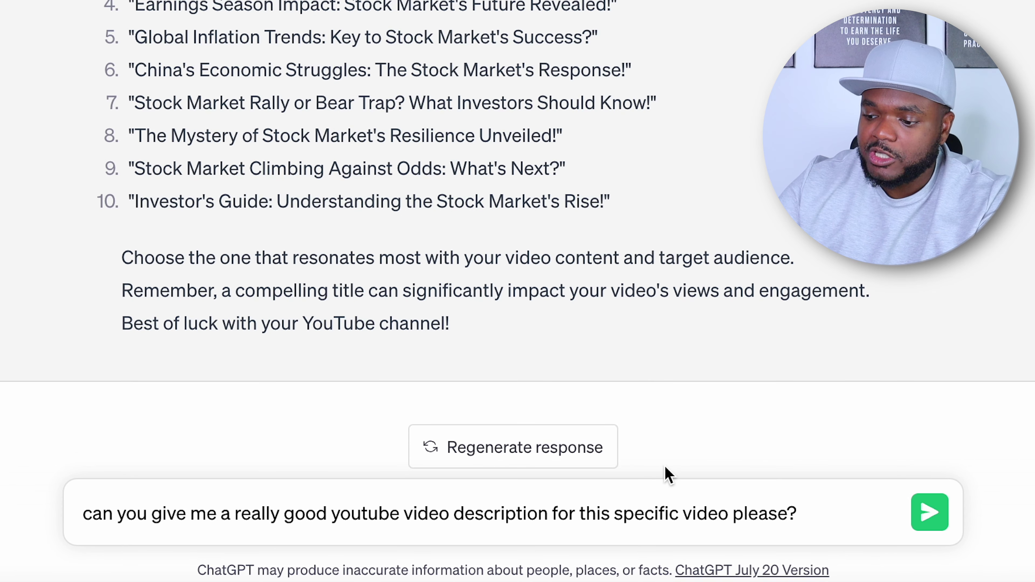
pyautogui.click(929, 515)
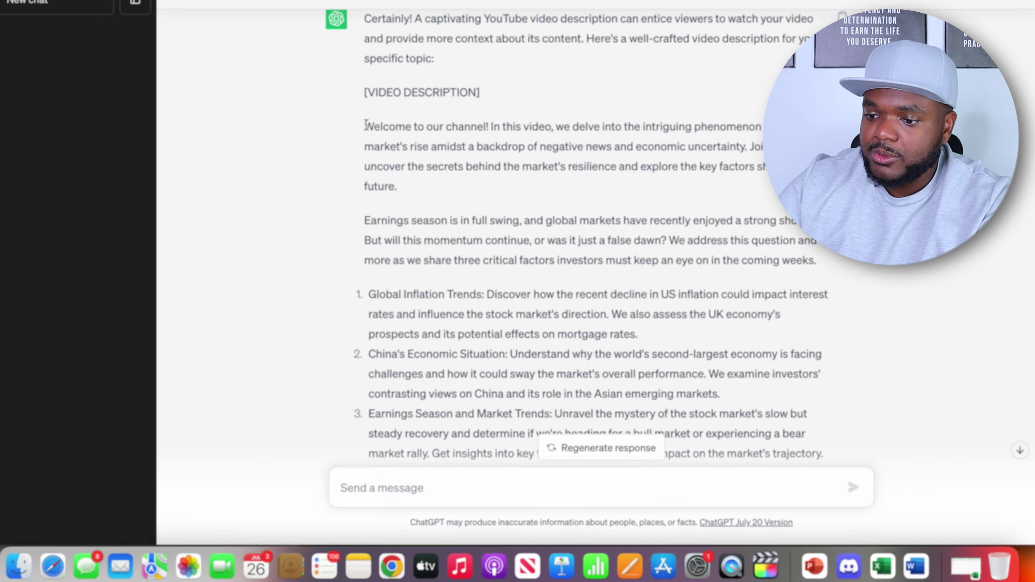
# Step: Copy ChatGPT's video description, from "Welcome to our channel!" onward, into the YouTube upload's description
pyautogui.moveTo(366, 124); pyautogui.dragTo(510, 510)
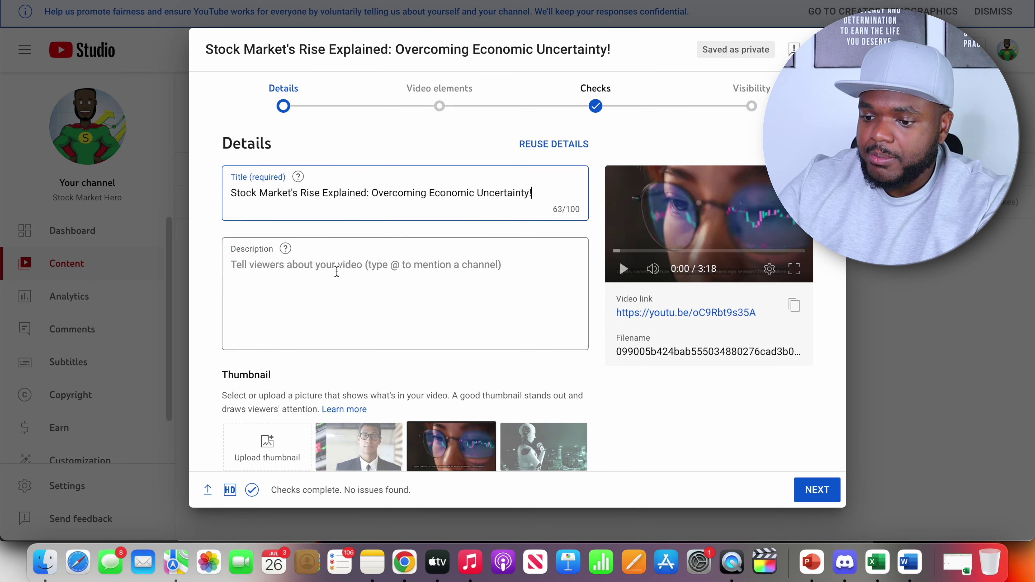
pyautogui.click(337, 272)
pyautogui.press('super+v')
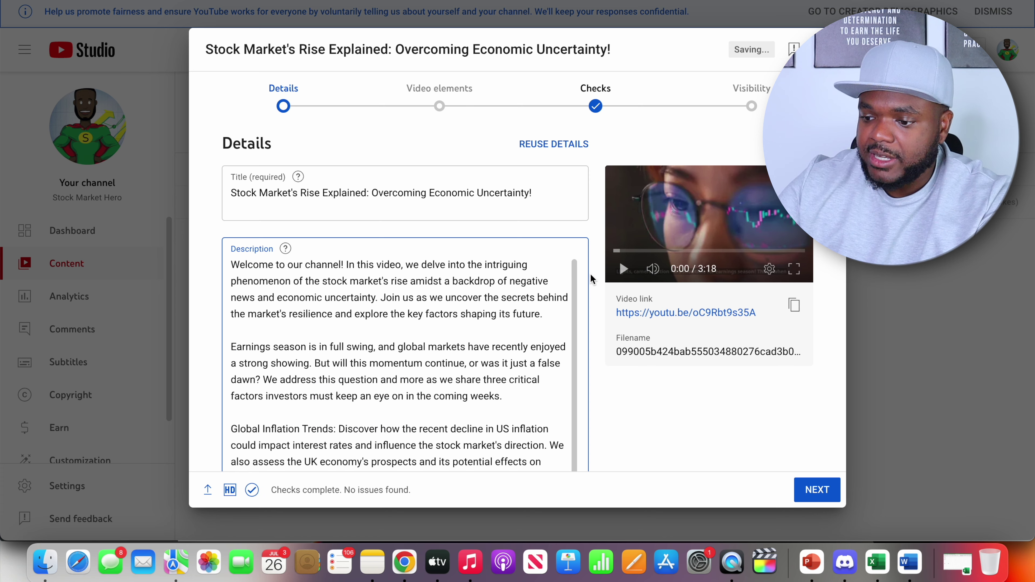
# Step: Check the upload's empty tags field and ask ChatGPT "can you give me 20 of the best youtube tags for this video"
pyautogui.scroll(-15, 590, 274)
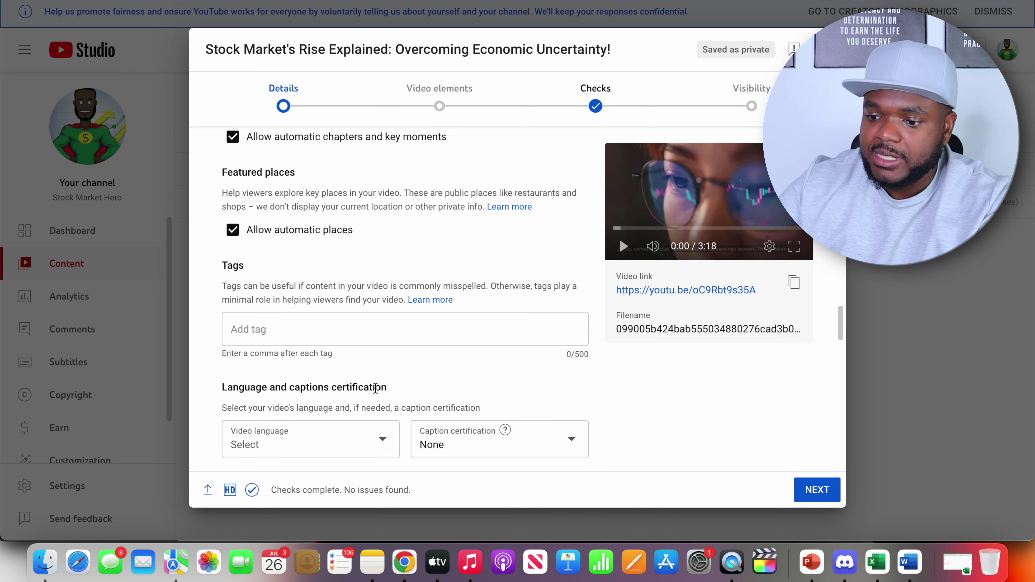
pyautogui.write('can you give me 20 of the best youtube tags for this video')
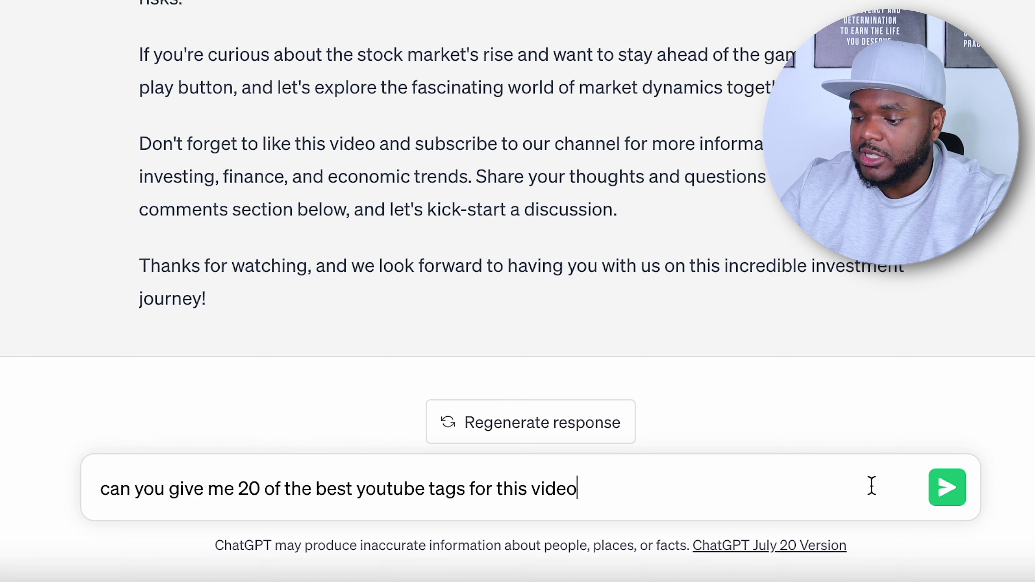
pyautogui.press('Return')
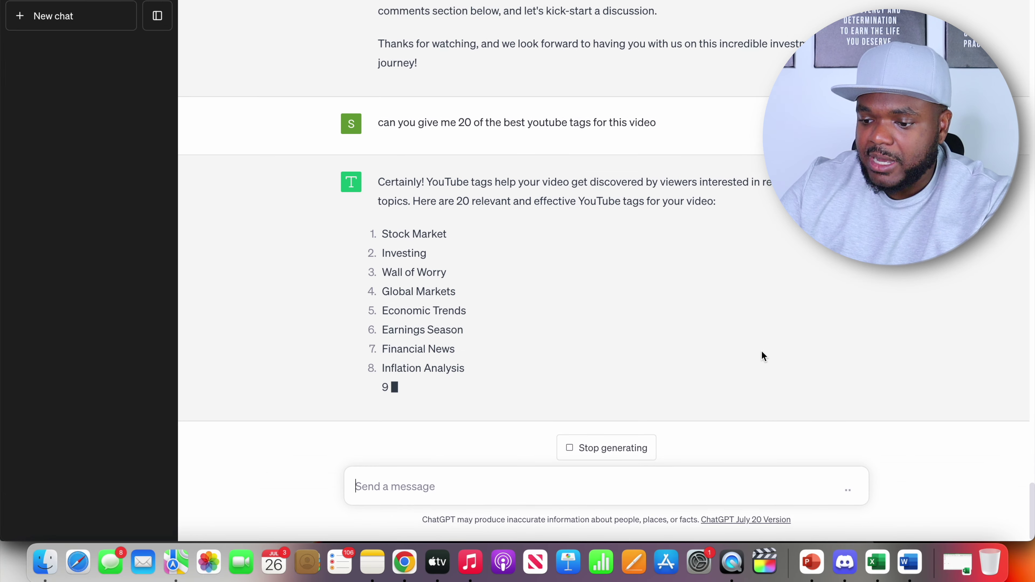
pyautogui.scroll(3, 605, 310)
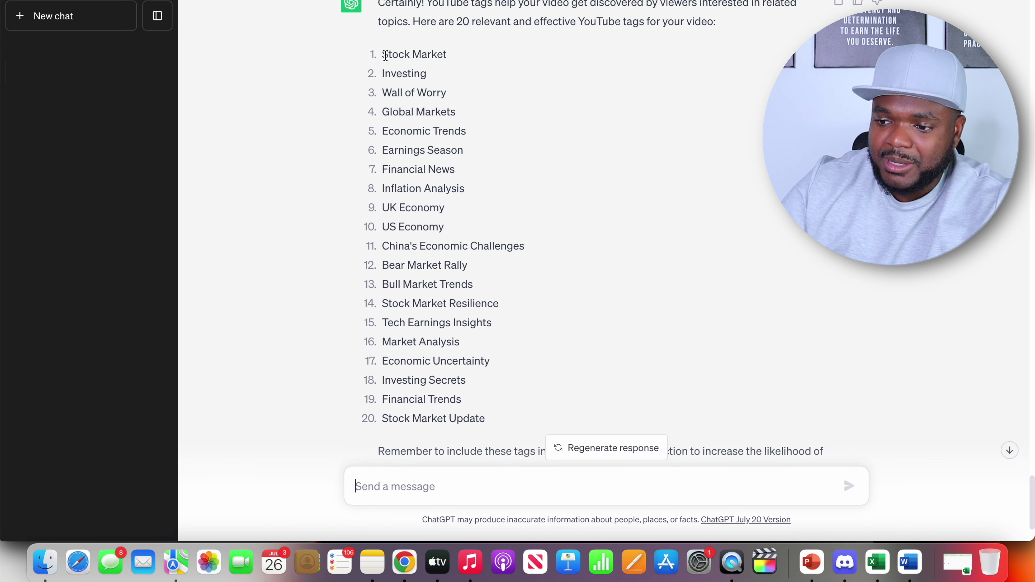
# Step: Ask ChatGPT to reformat the tag list with "can you do it in paragraph form with a comma in between"
pyautogui.moveTo(384, 51); pyautogui.dragTo(502, 404)
pyautogui.scroll(-3, 502, 403)
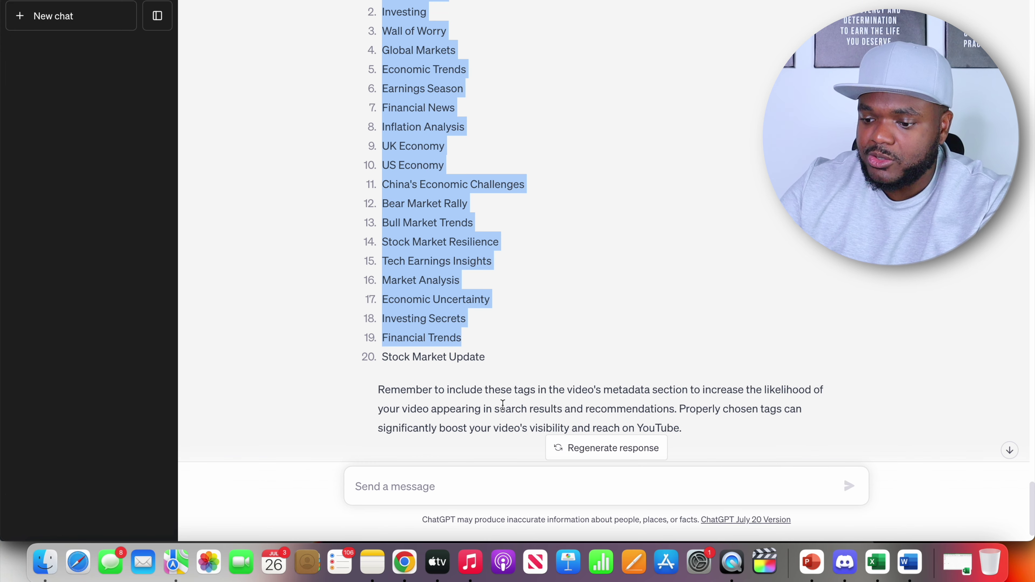
pyautogui.click(439, 488)
pyautogui.write('can you do it in paragraph form with a comma in between')
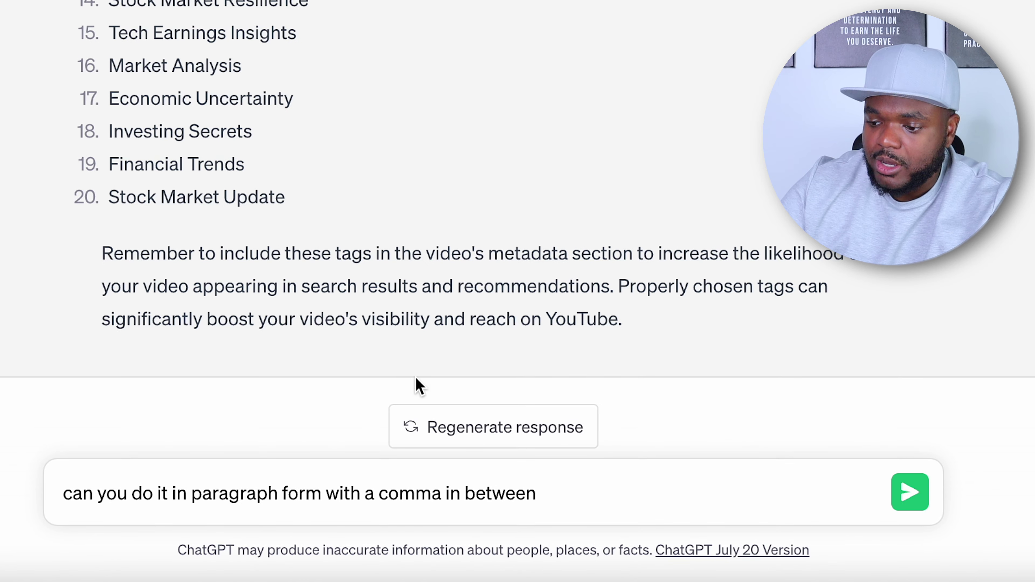
pyautogui.press('Return')
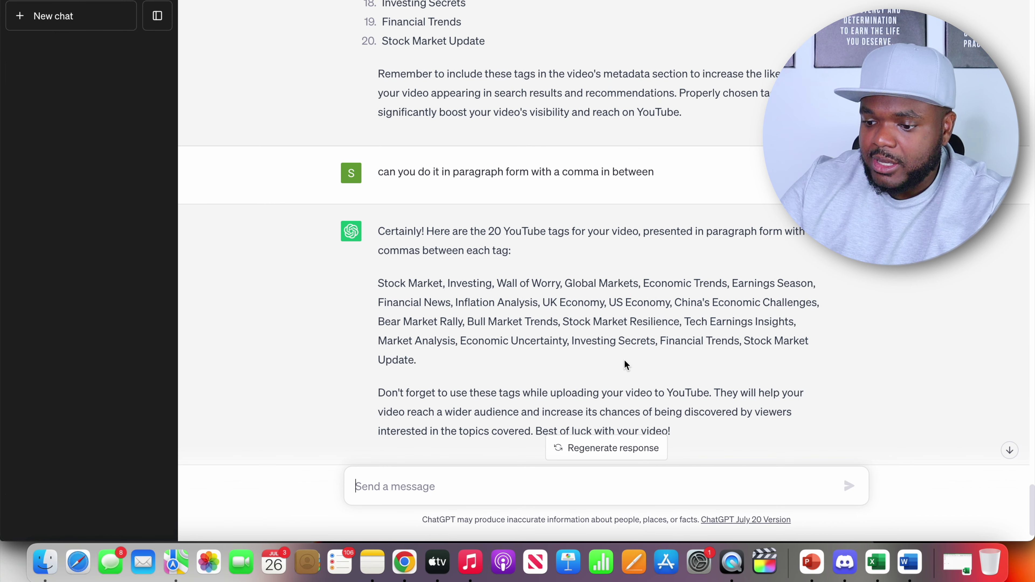
# Step: Copy ChatGPT's comma-separated tags, from "Stock Market" to "Stock Market Update", into the YouTube upload's tags
pyautogui.moveTo(380, 282); pyautogui.dragTo(430, 354)
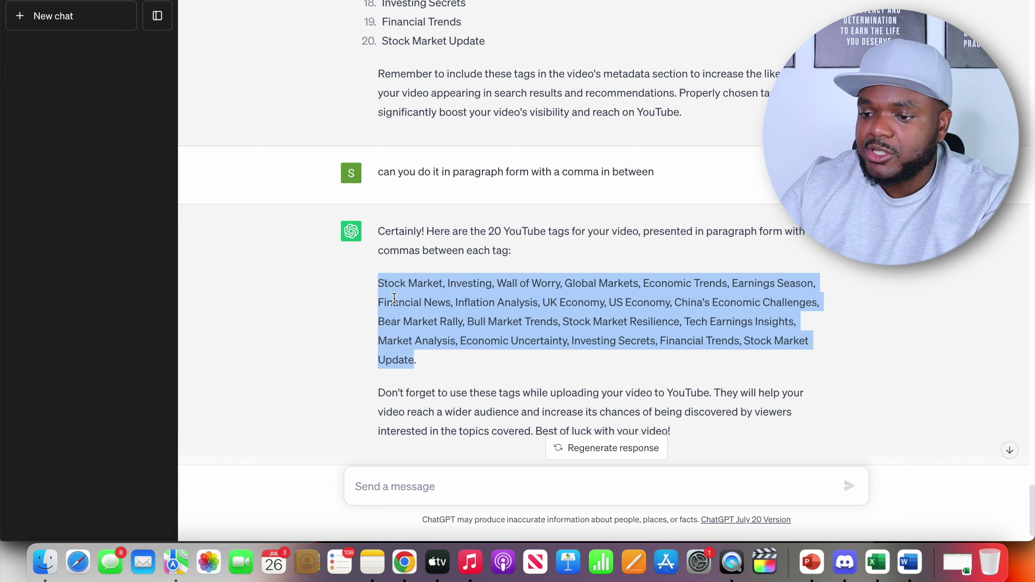
pyautogui.scroll(15, 431, 316)
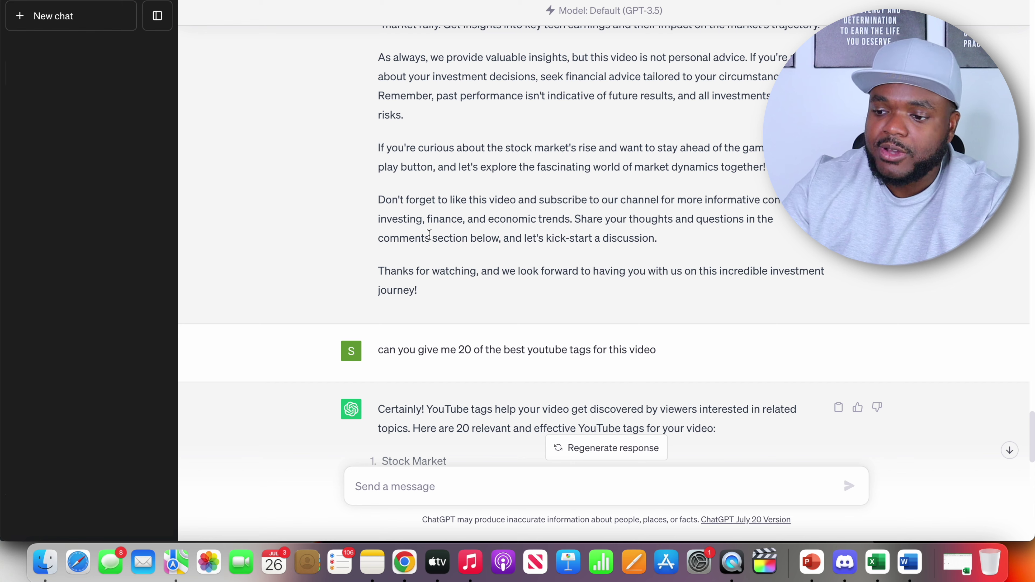
pyautogui.scroll(-15, 428, 234)
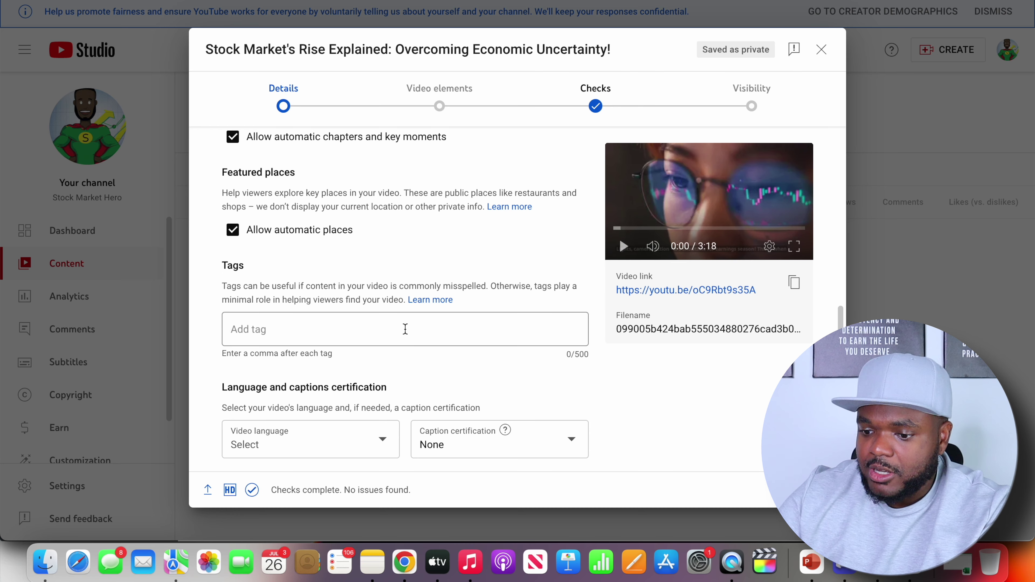
pyautogui.click(404, 329)
pyautogui.press('super+v')
pyautogui.scroll(-9, 571, 310)
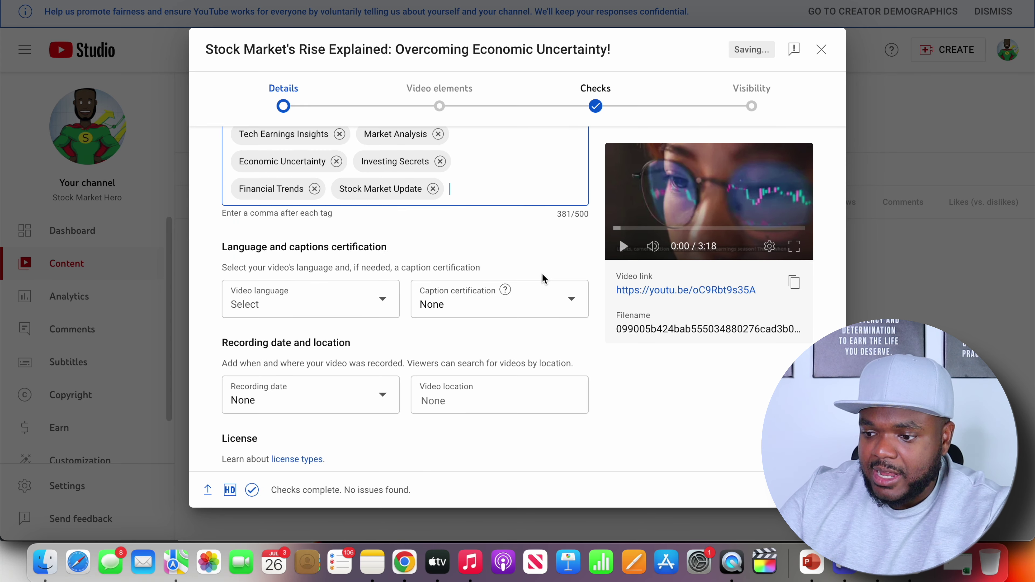
# Step: Review the added tags and their character count, plus the language, recording, license, Shorts remixing and category settings below them
pyautogui.scroll(6, 571, 311)
pyautogui.scroll(-3, 571, 311)
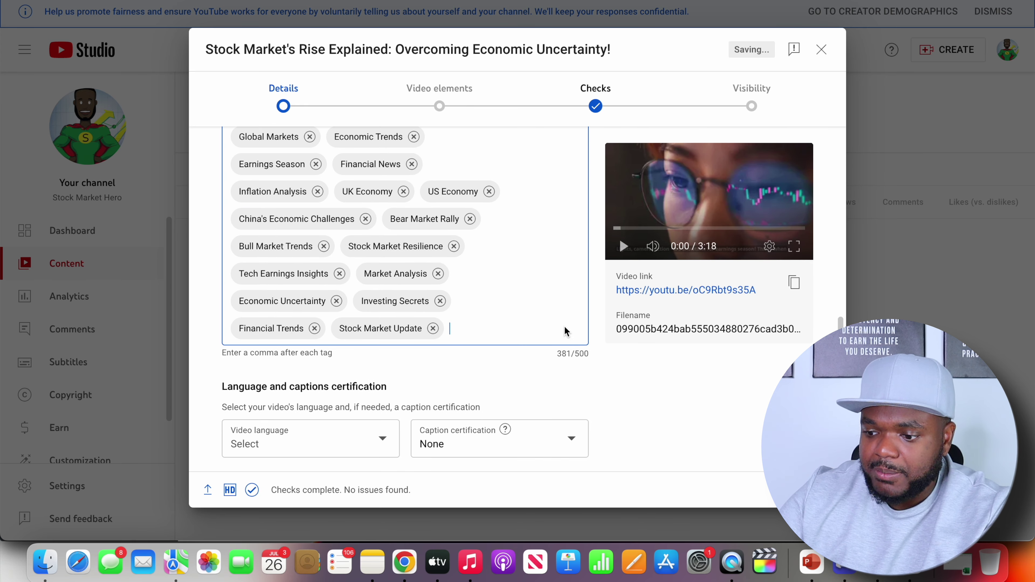
pyautogui.moveTo(557, 354); pyautogui.dragTo(582, 353)
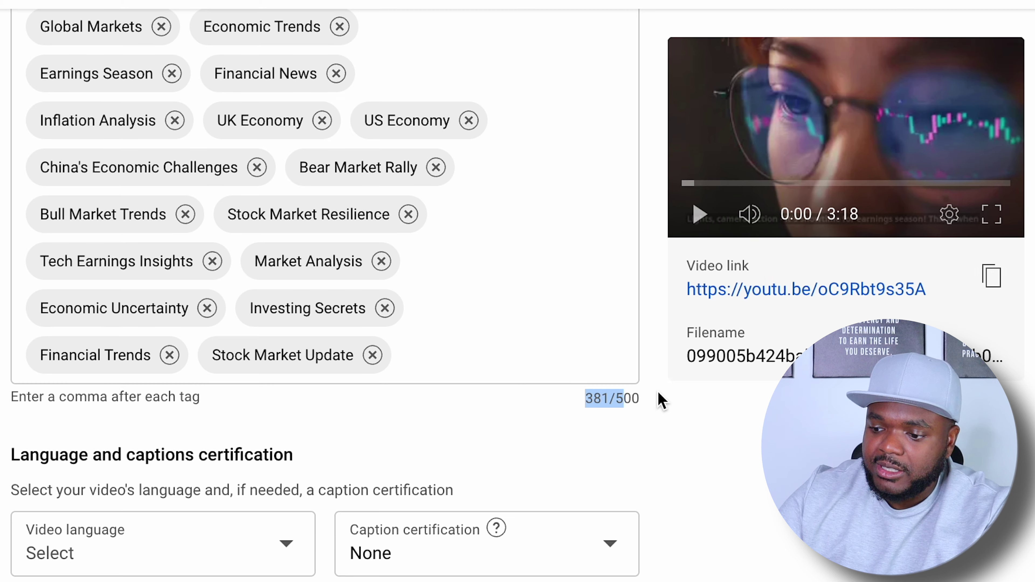
pyautogui.click(438, 477)
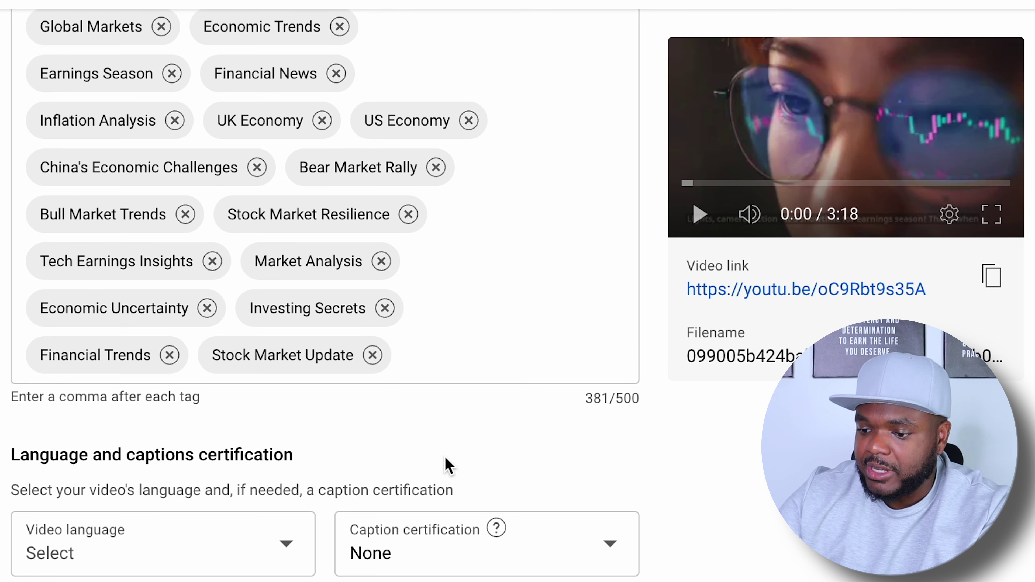
pyautogui.scroll(-5, 636, 443)
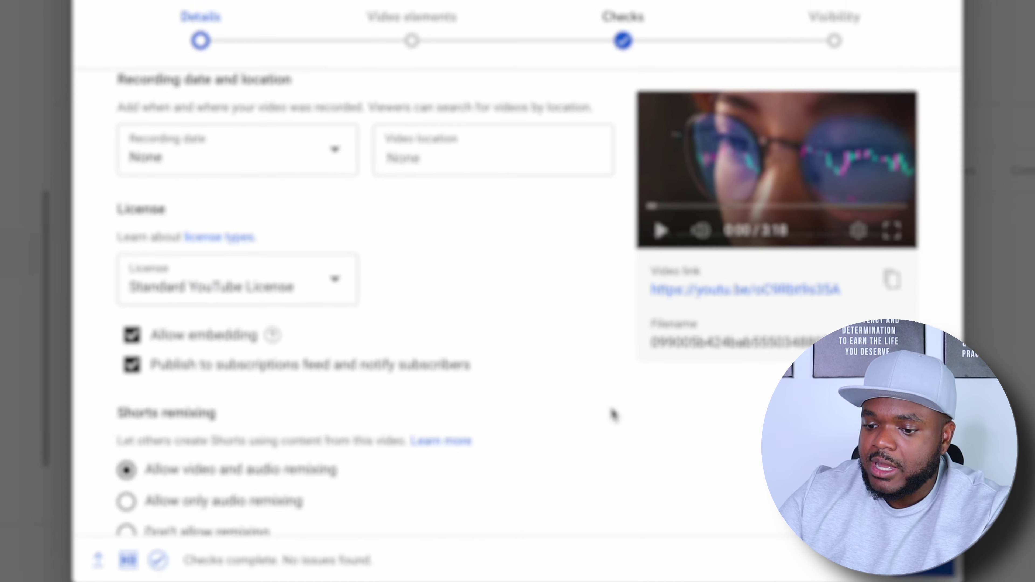
pyautogui.scroll(-5, 614, 414)
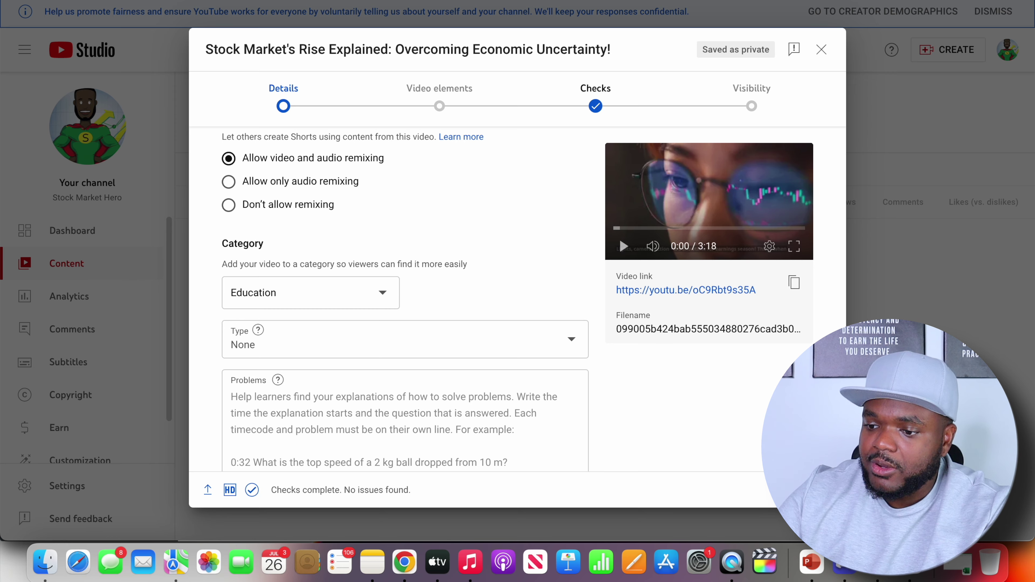
pyautogui.scroll(10, 406, 298)
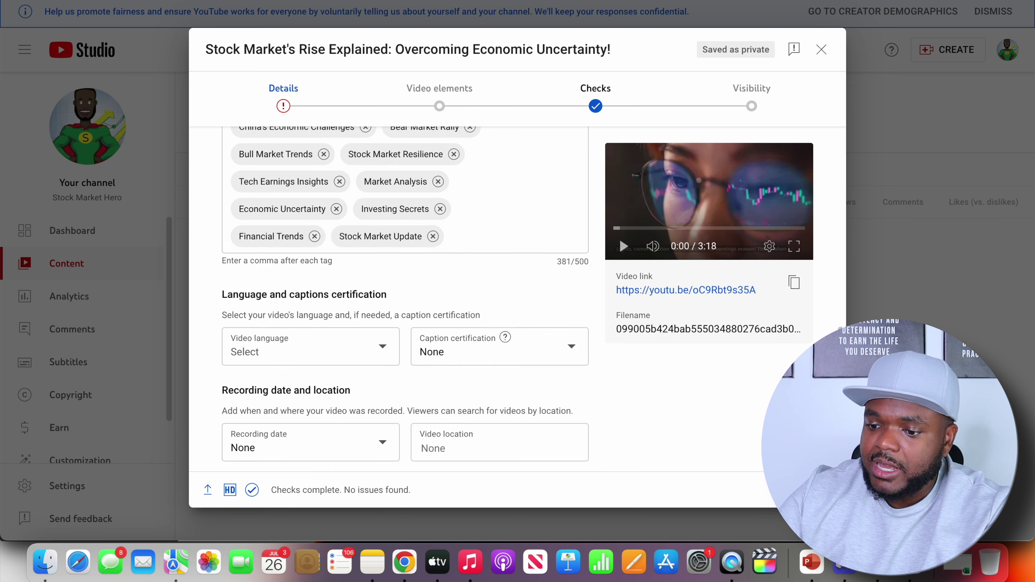